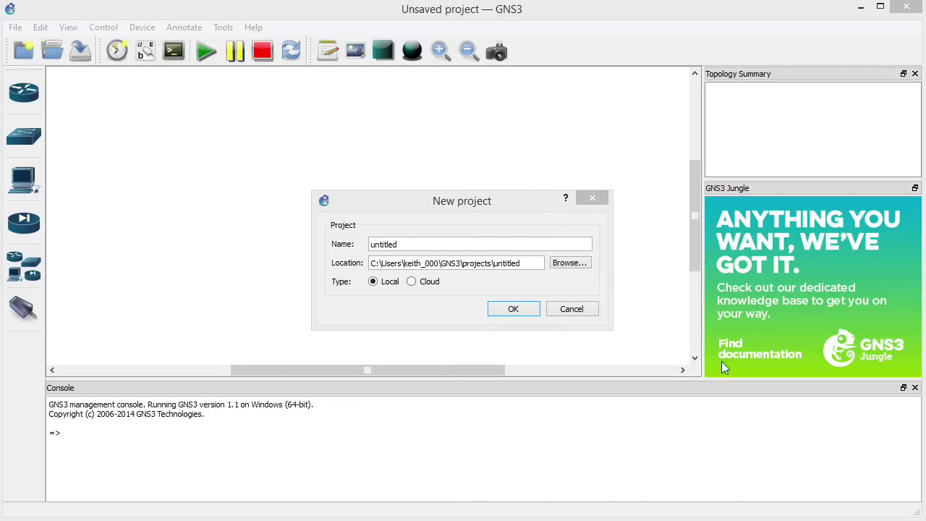
# Create a new local project named "1.1 test"
pyautogui.click(402, 245)
pyautogui.moveTo(402, 244); pyautogui.dragTo(348, 246)
pyautogui.press('BackSpace')
pyautogui.write('1.1 test')
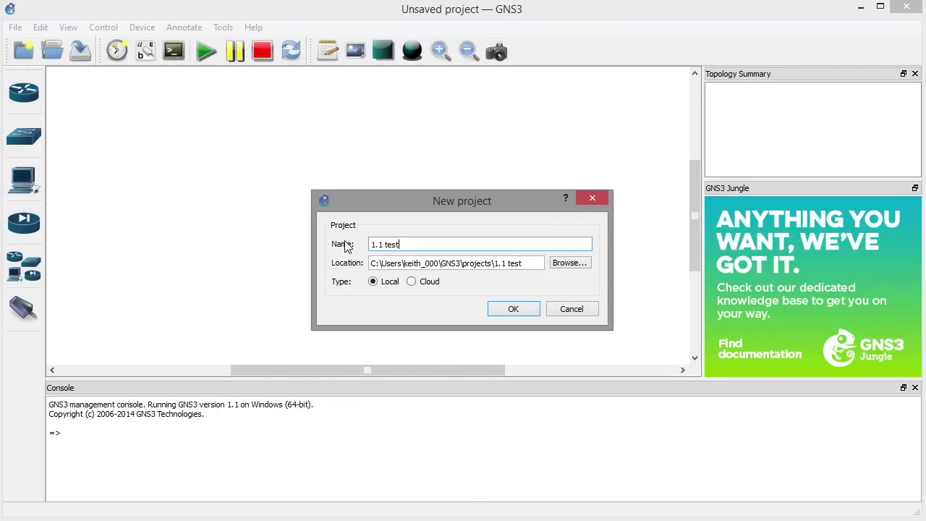
pyautogui.moveTo(382, 273)
pyautogui.mouseDown()
pyautogui.moveTo(552, 265)
pyautogui.moveTo(437, 254)
pyautogui.moveTo(357, 264)
pyautogui.moveTo(378, 289)
pyautogui.mouseUp()
pyautogui.press('Escape')
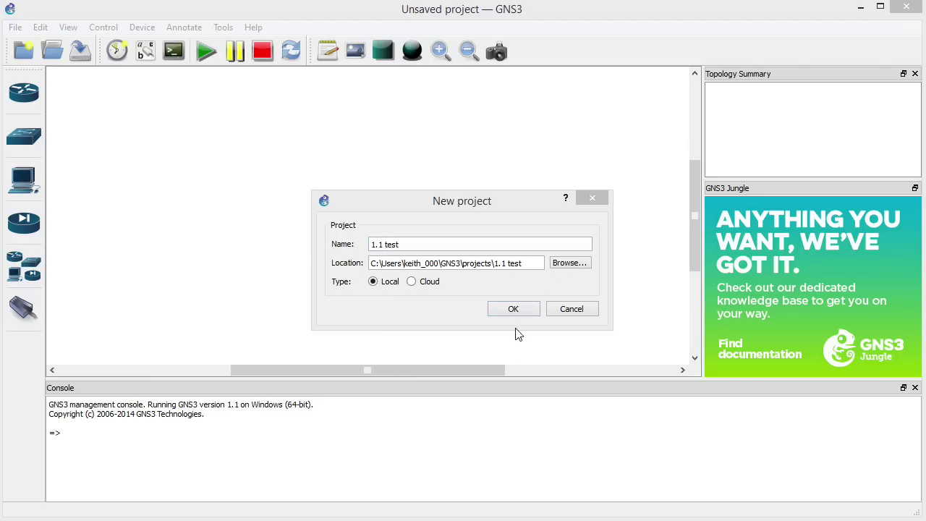
pyautogui.click(513, 308)
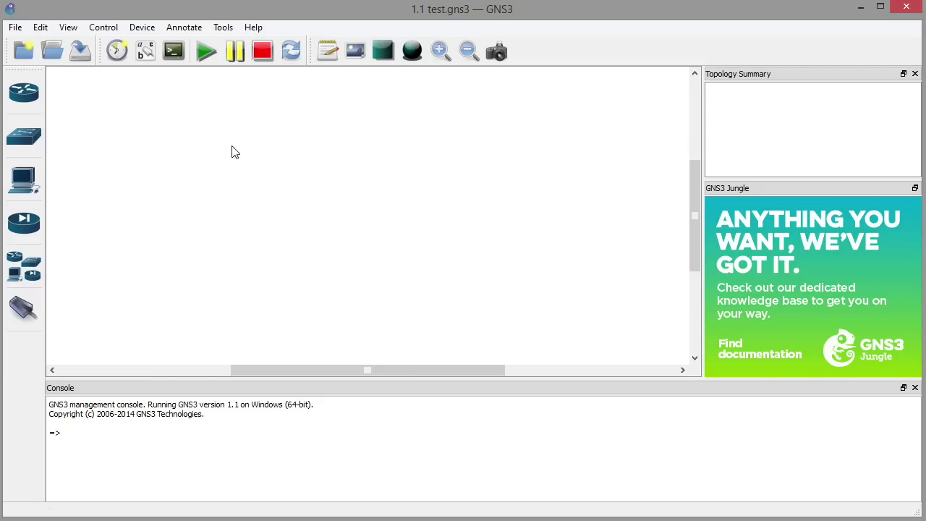
# Show the router device list and open the Dynamips IOS routers preferences
pyautogui.click(24, 92)
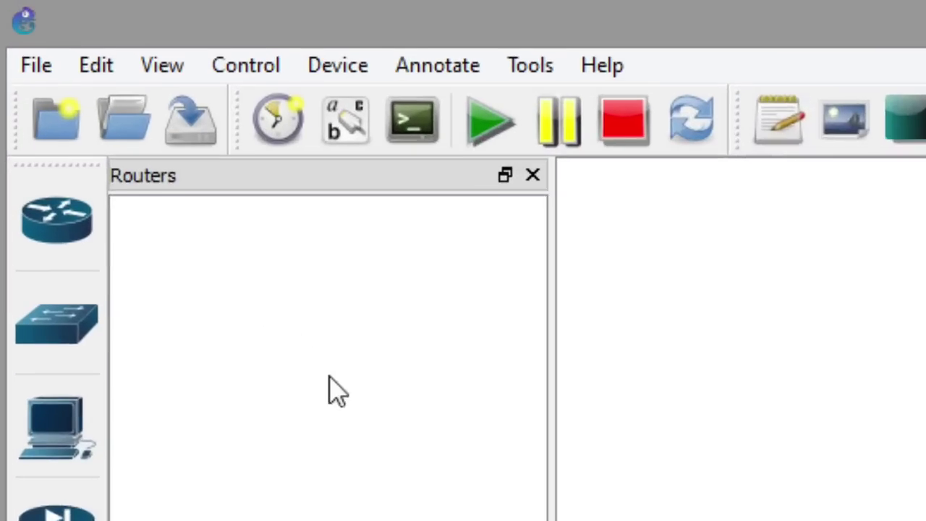
pyautogui.click(101, 72)
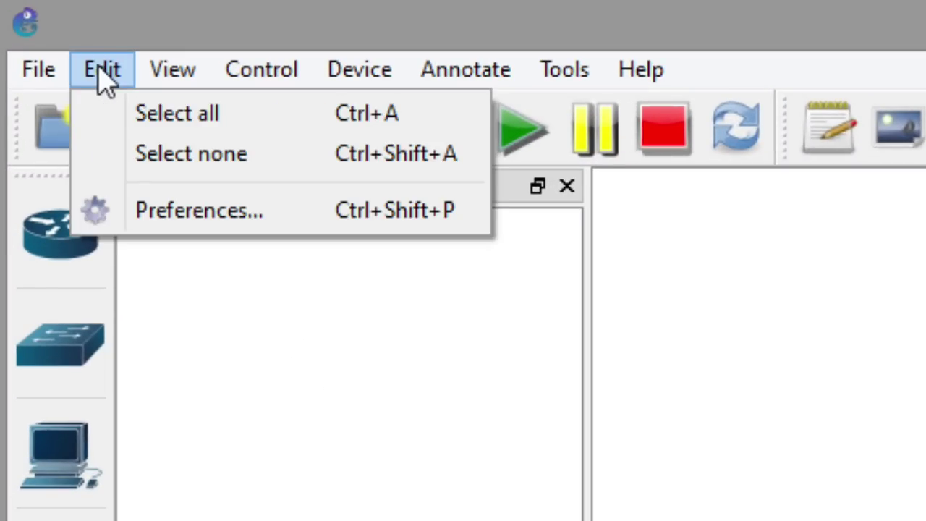
pyautogui.click(293, 214)
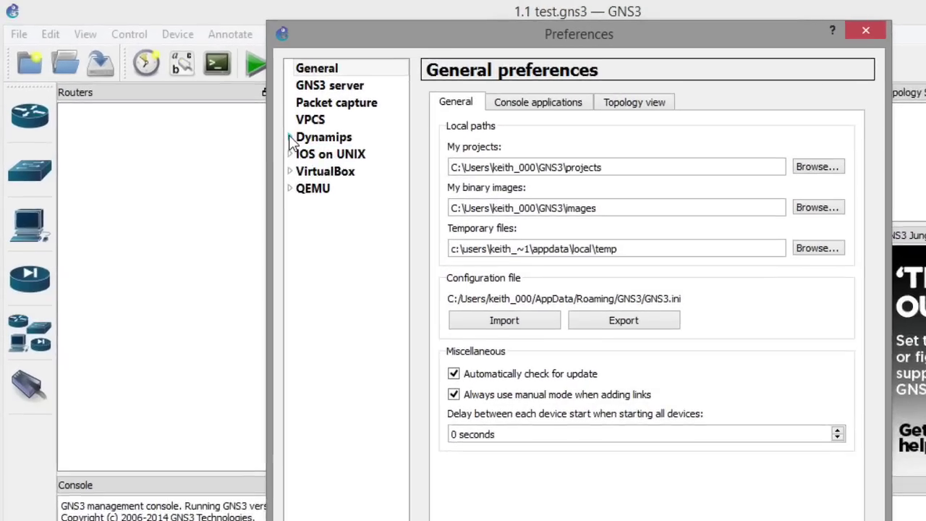
pyautogui.click(232, 110)
pyautogui.click(360, 165)
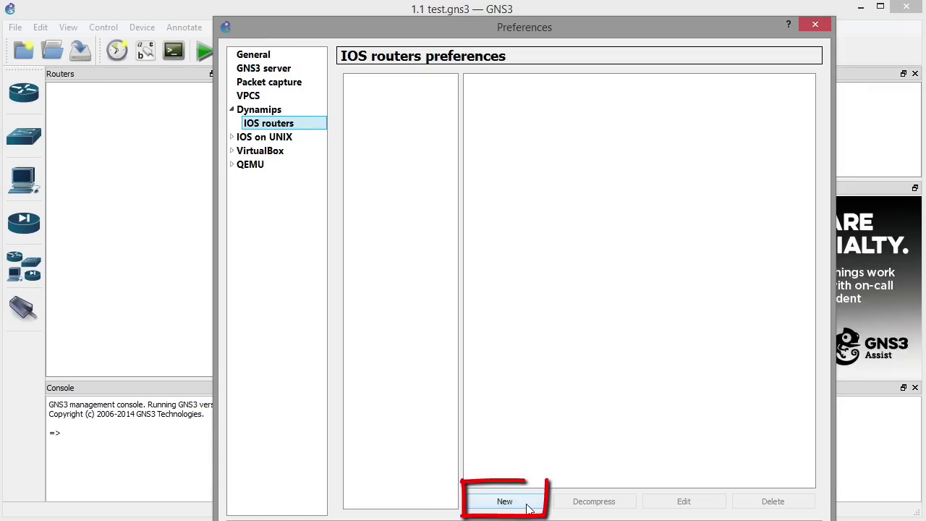
# Start a new IOS router using the image file c7200-adventerprisek9-mz.152-4.S4.image
pyautogui.click(529, 508)
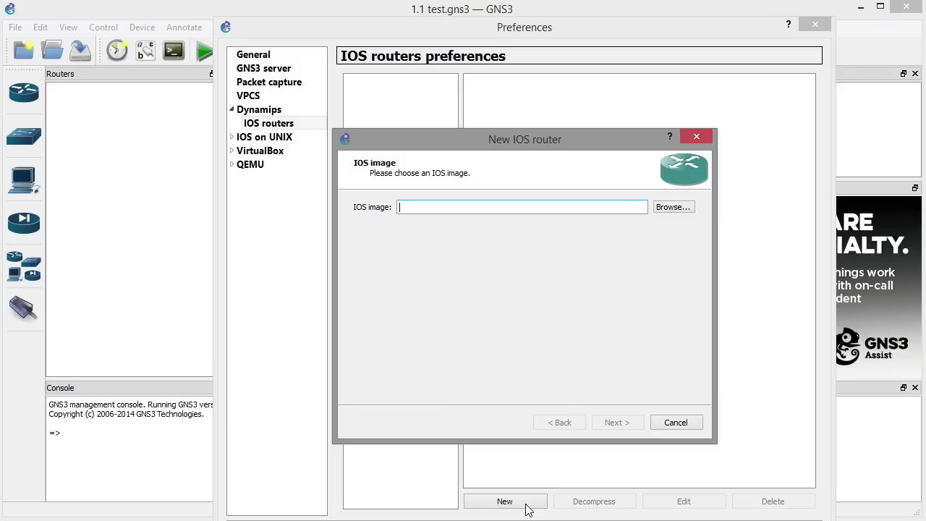
pyautogui.click(673, 207)
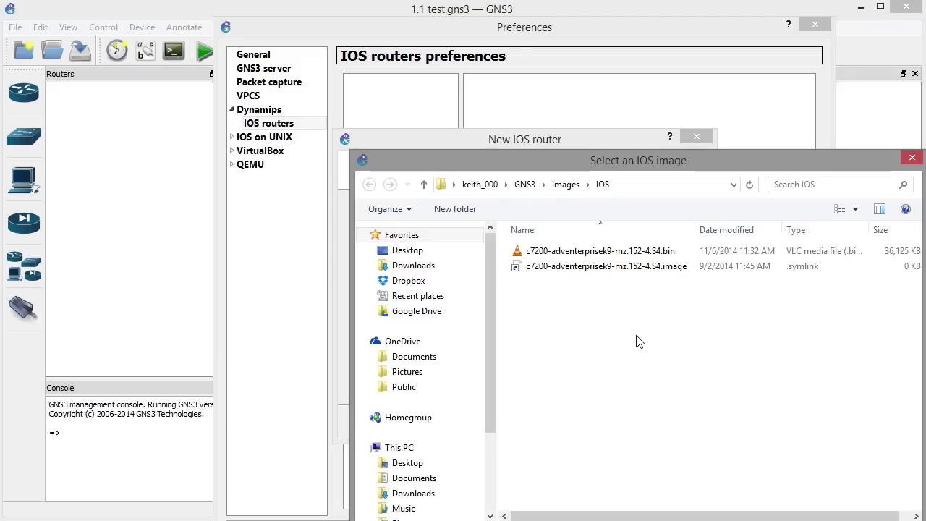
pyautogui.click(649, 255)
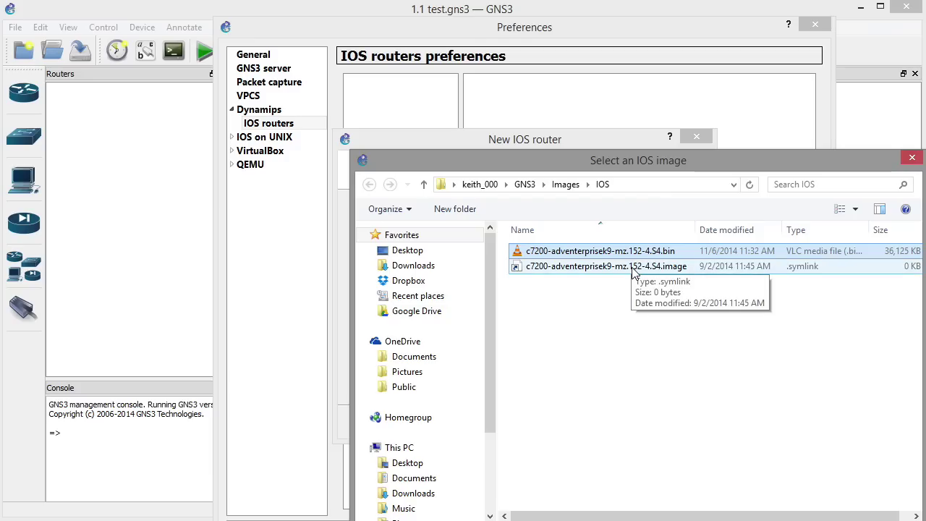
pyautogui.click(633, 268)
pyautogui.doubleClick(634, 267)
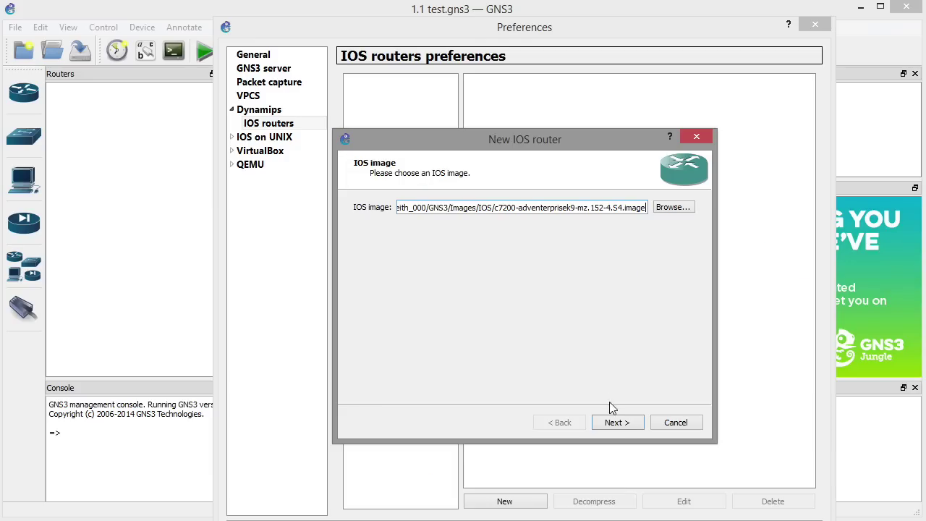
pyautogui.click(617, 422)
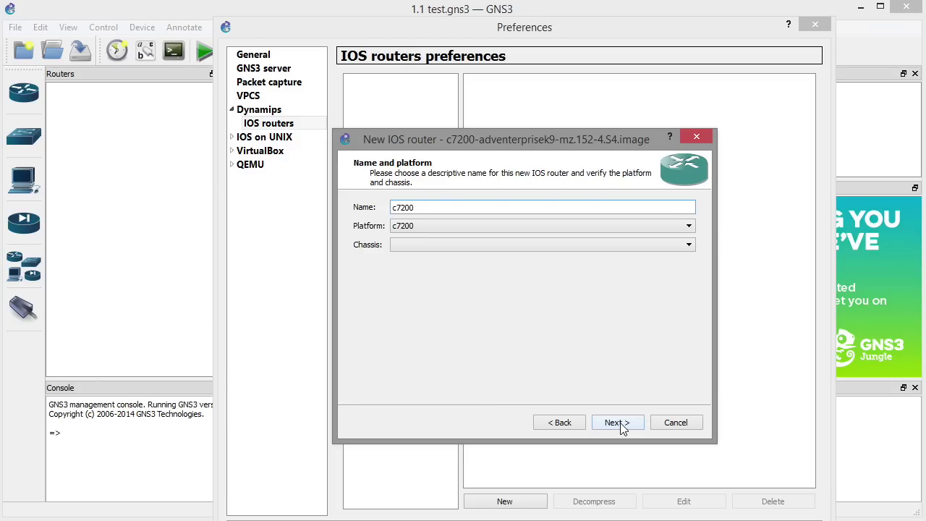
# Accept the name and platform c7200 and the default RAM of 512 MiB for the new router
pyautogui.click(688, 226)
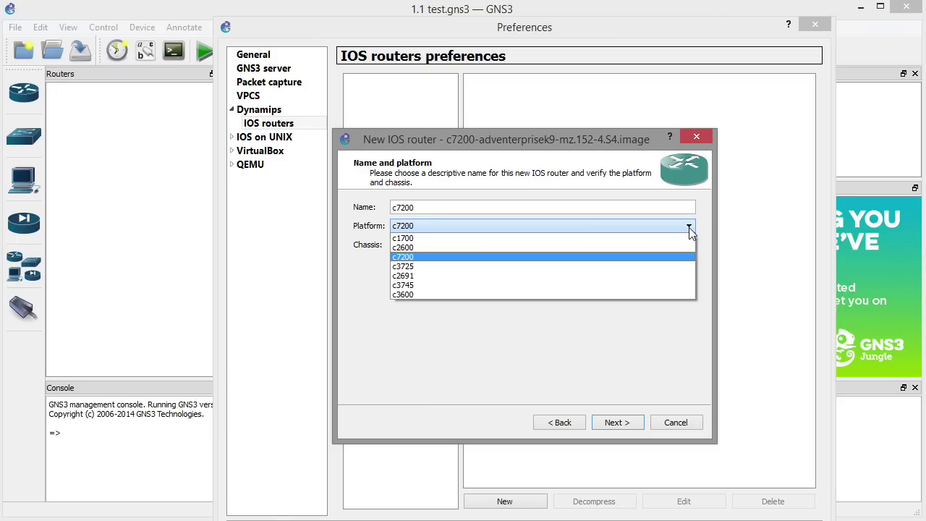
pyautogui.click(689, 230)
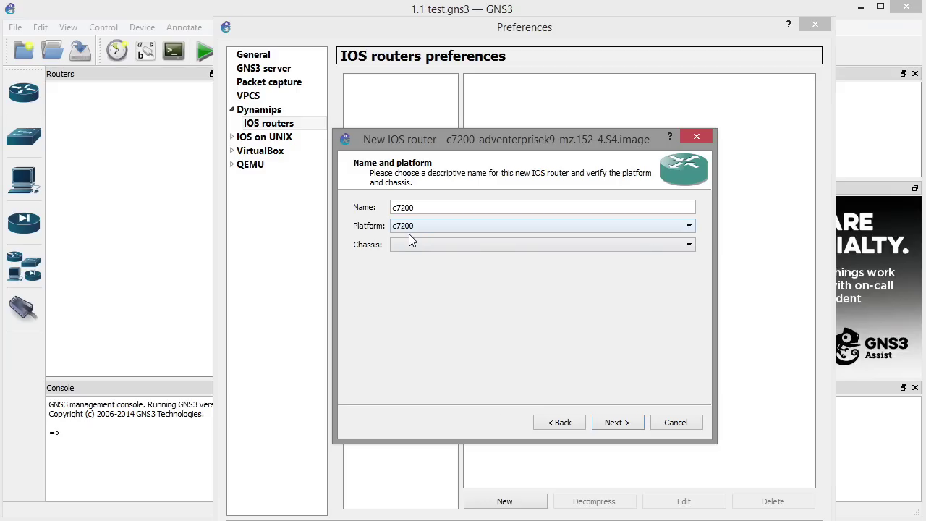
pyautogui.click(625, 425)
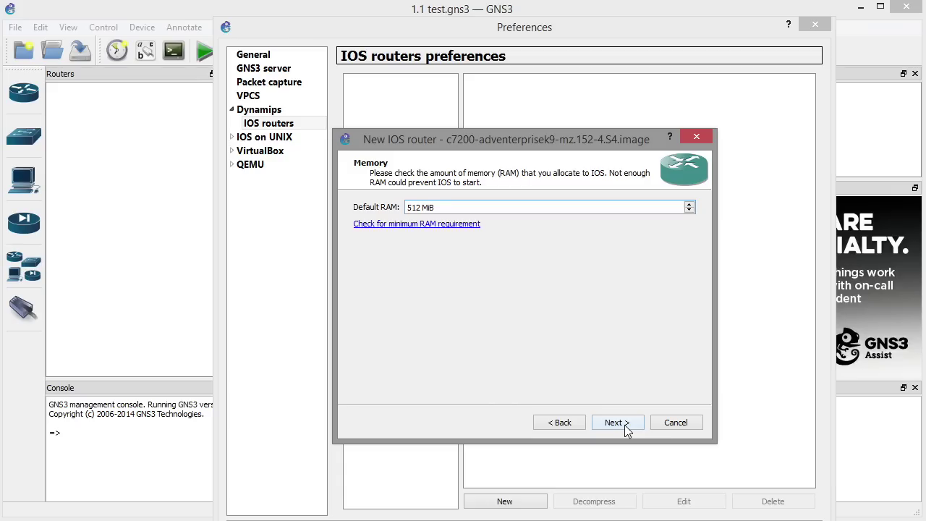
pyautogui.click(624, 424)
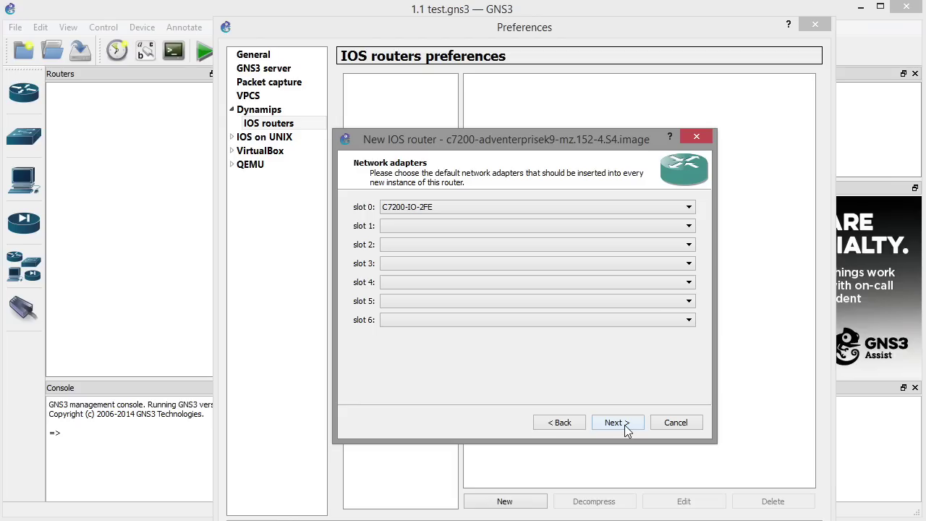
# Keep C7200-IO-2FE in slot 0 and assign the PA-4E adapter to slot 1 and PA-4T+ to slot 2
pyautogui.click(449, 208)
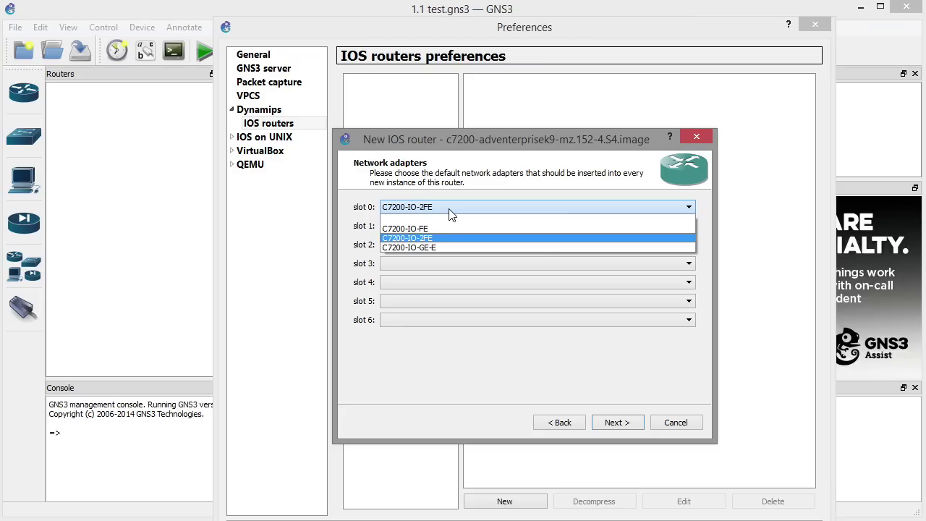
pyautogui.click(450, 210)
pyautogui.click(454, 227)
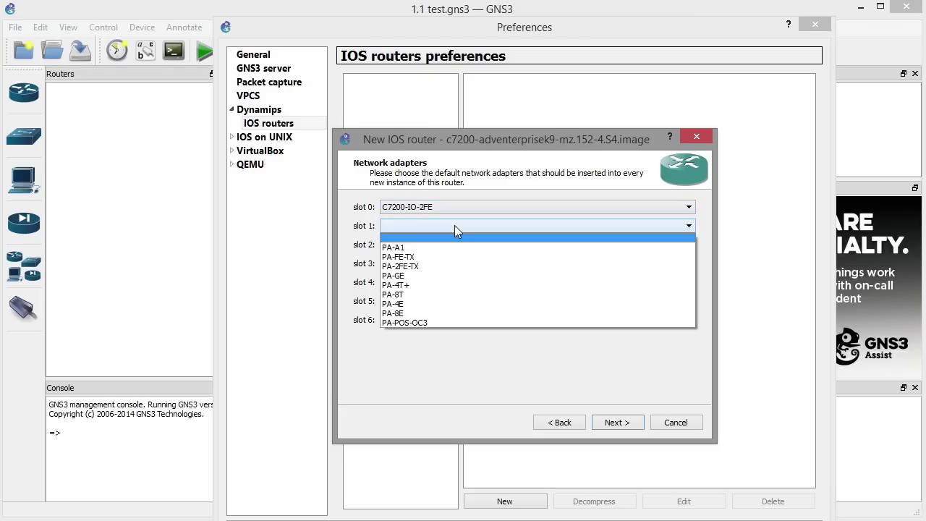
pyautogui.click(403, 303)
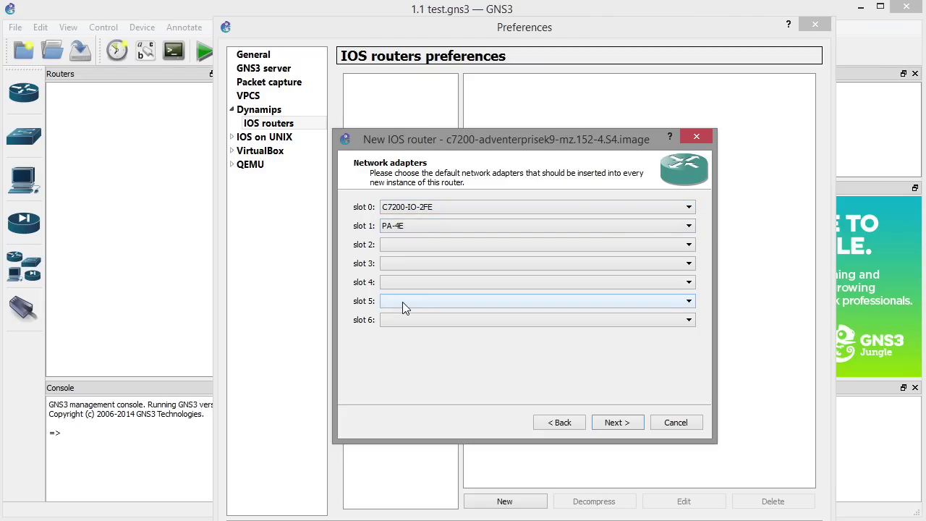
pyautogui.click(422, 246)
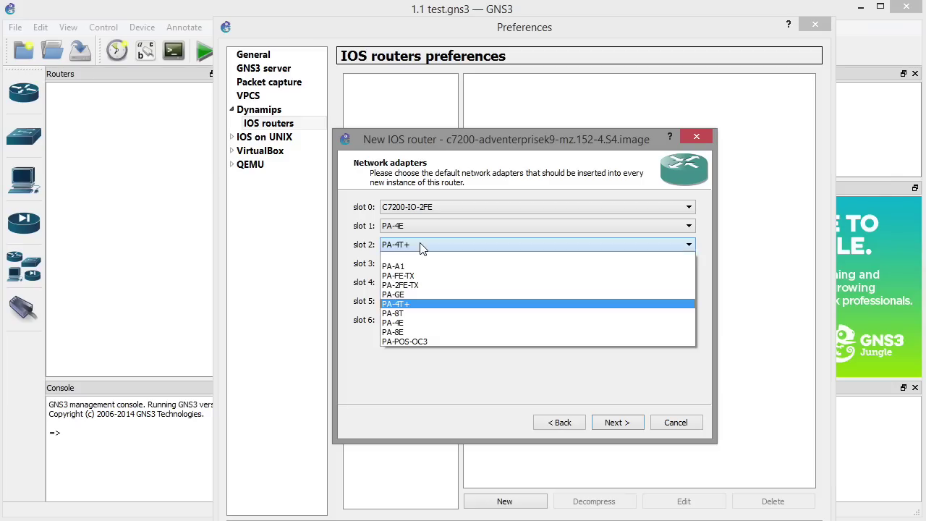
pyautogui.click(411, 305)
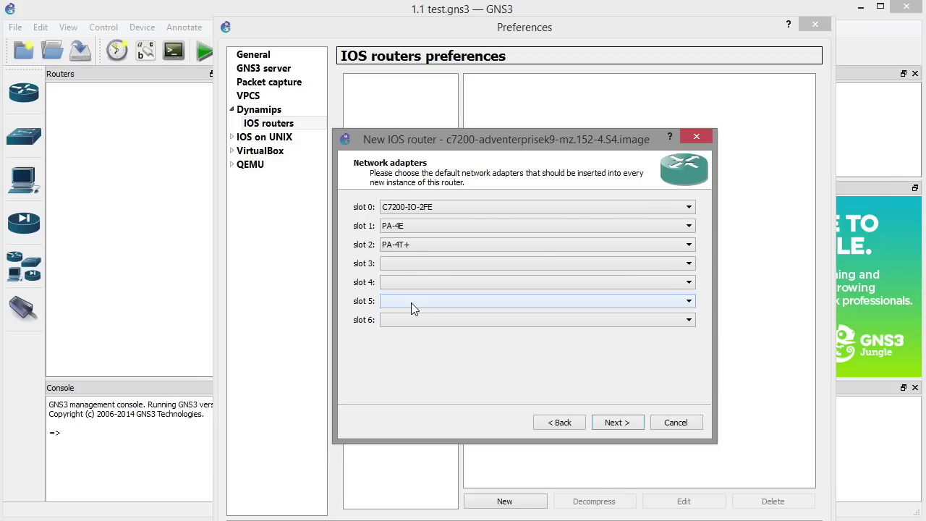
pyautogui.hotkey('ctrl', '2')
pyautogui.moveTo(401, 262)
pyautogui.mouseDown()
pyautogui.moveTo(367, 250)
pyautogui.moveTo(389, 263)
pyautogui.mouseUp()
pyautogui.moveTo(444, 216); pyautogui.dragTo(423, 238)
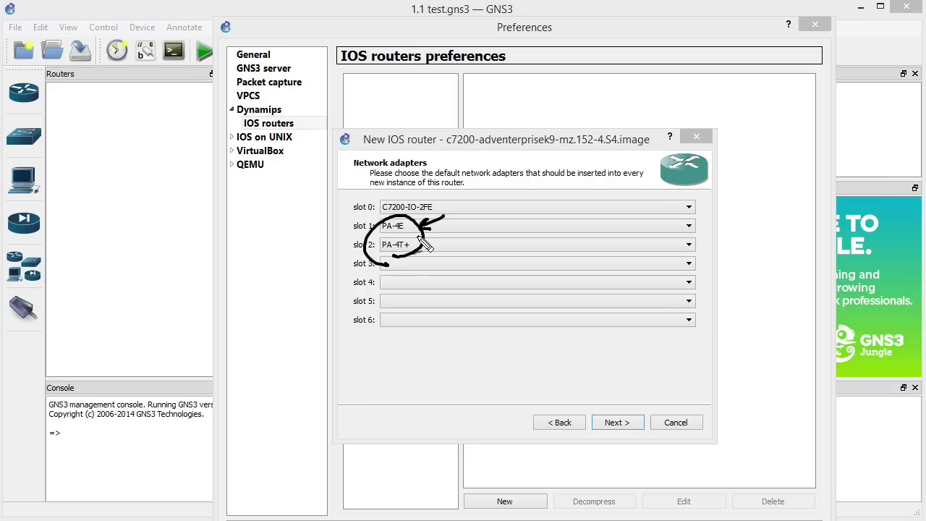
pyautogui.moveTo(497, 207)
pyautogui.mouseDown()
pyautogui.moveTo(528, 215)
pyautogui.moveTo(541, 207)
pyautogui.moveTo(526, 222)
pyautogui.moveTo(560, 217)
pyautogui.moveTo(512, 248)
pyautogui.mouseUp()
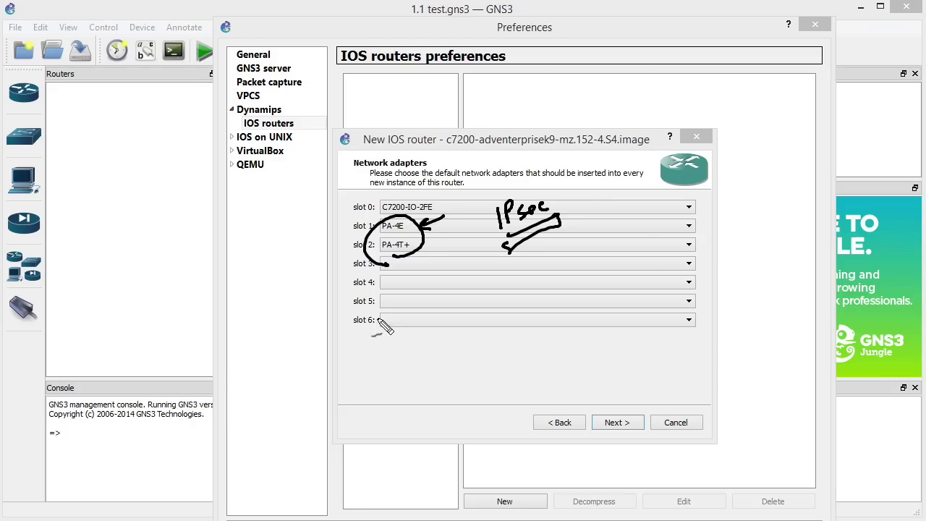
pyautogui.moveTo(323, 255); pyautogui.dragTo(355, 239)
pyautogui.moveTo(326, 279); pyautogui.dragTo(355, 264)
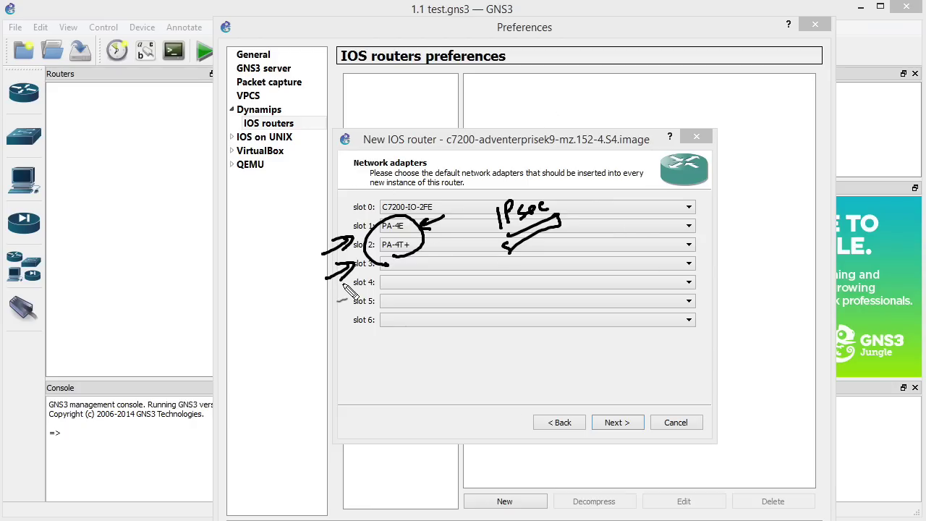
pyautogui.moveTo(323, 217); pyautogui.dragTo(359, 216)
pyautogui.moveTo(445, 253); pyautogui.dragTo(423, 246)
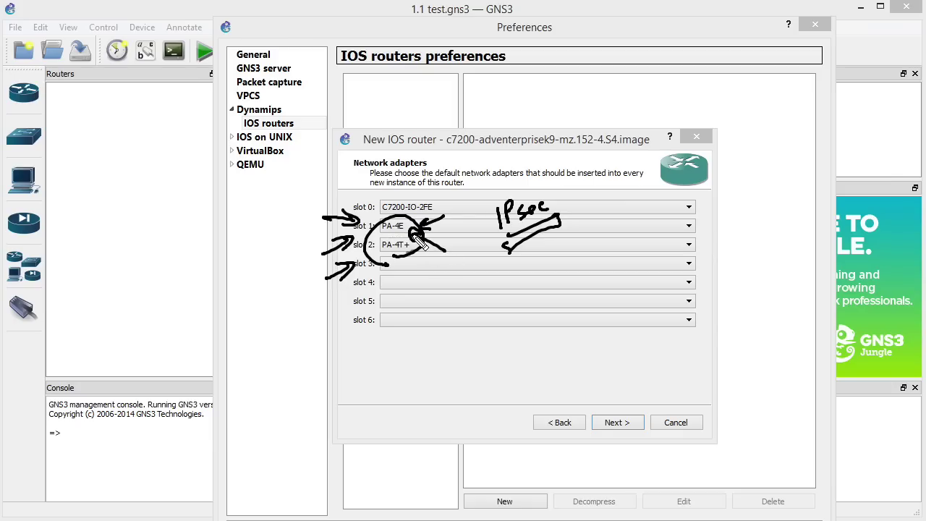
pyautogui.press('Escape')
# Finish the new router with the Idle-PC value left empty and save the preferences
pyautogui.click(616, 423)
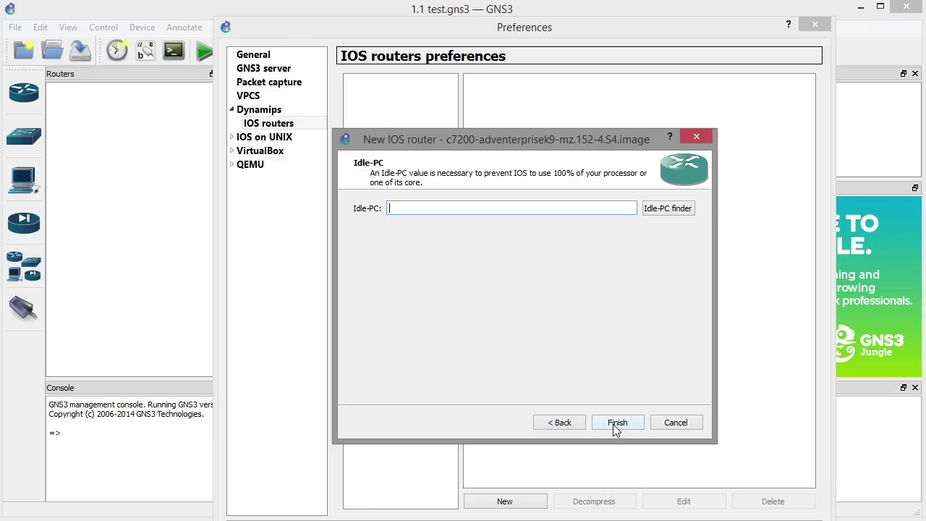
pyautogui.click(614, 424)
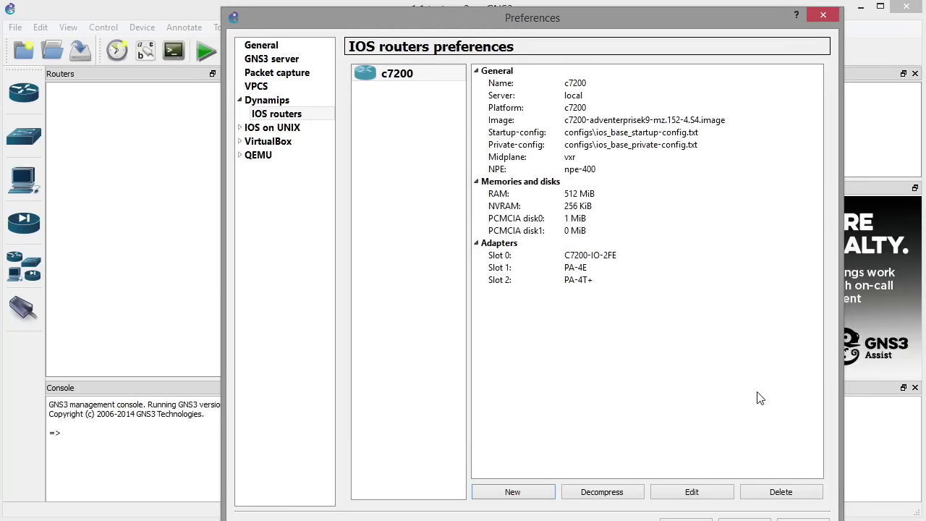
pyautogui.moveTo(610, 14); pyautogui.dragTo(523, 0)
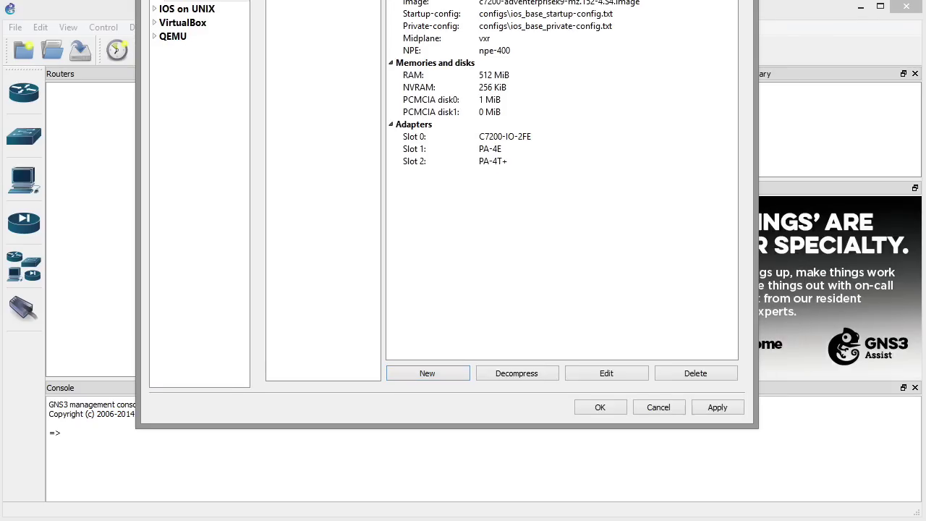
pyautogui.click(601, 410)
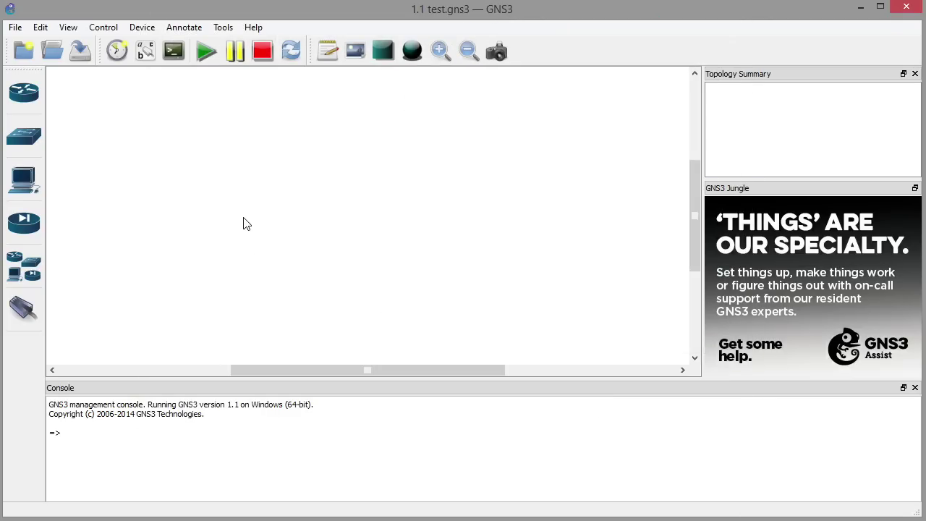
# Place two c7200 routers side by side in the topology workspace
pyautogui.click(29, 96)
pyautogui.moveTo(76, 93); pyautogui.dragTo(322, 165)
pyautogui.moveTo(61, 93); pyautogui.dragTo(473, 163)
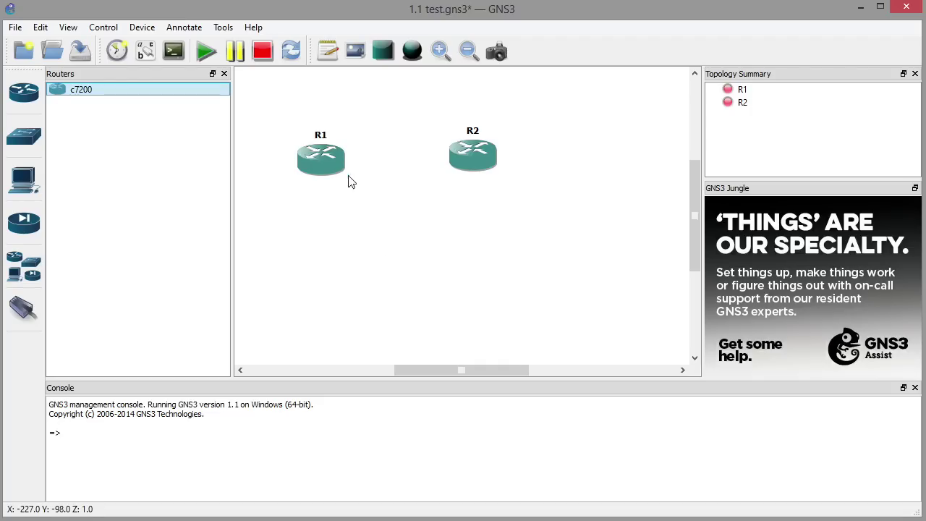
# Examine the hardware details of router R1, including the ports of its installed adapters
pyautogui.moveTo(333, 168)
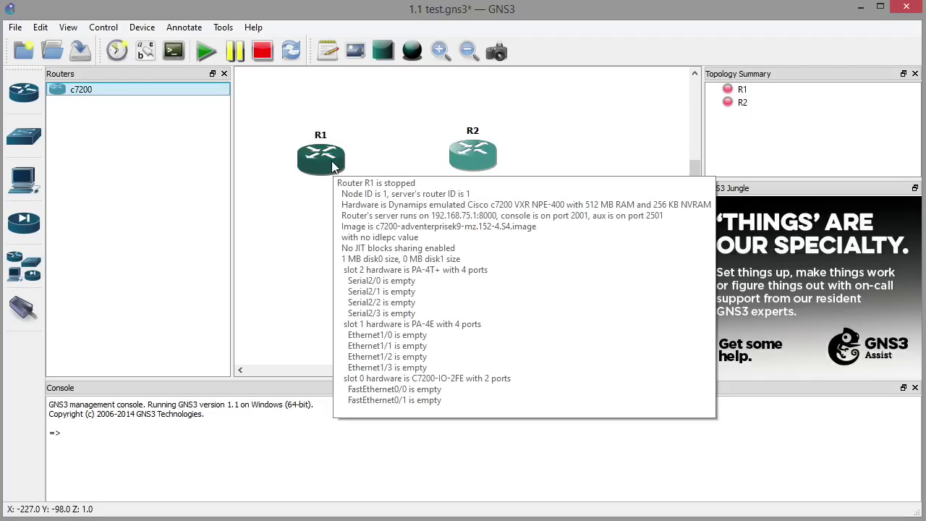
pyautogui.moveTo(455, 313); pyautogui.dragTo(421, 316)
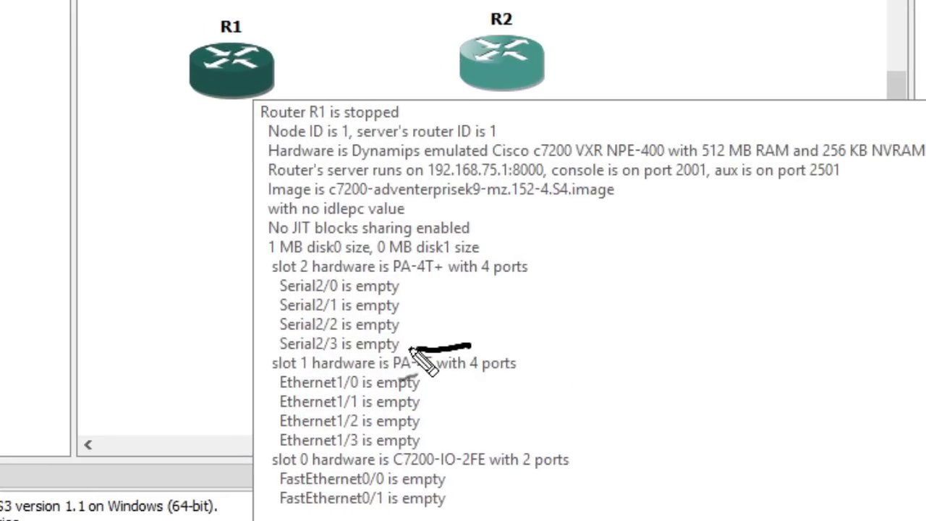
pyautogui.moveTo(410, 350)
pyautogui.mouseDown()
pyautogui.moveTo(256, 420)
pyautogui.moveTo(327, 470)
pyautogui.moveTo(434, 346)
pyautogui.mouseUp()
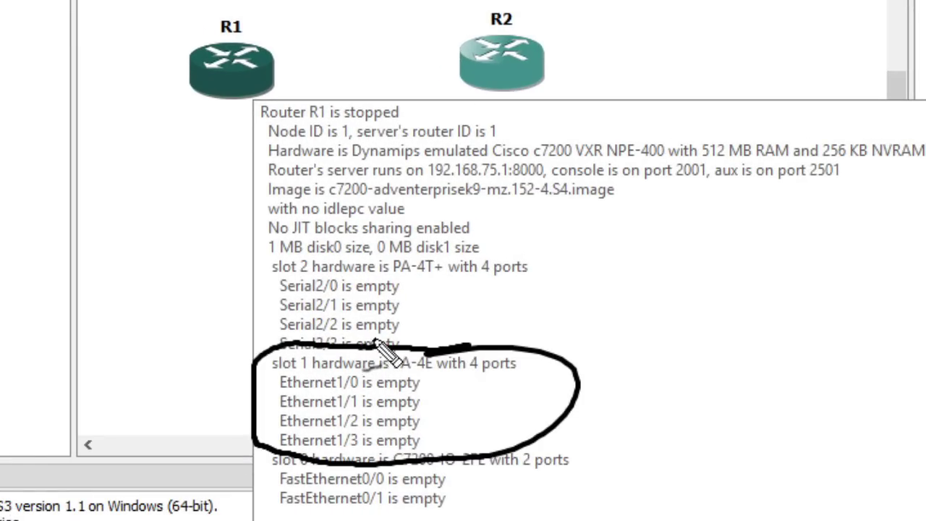
pyautogui.moveTo(239, 332); pyautogui.dragTo(319, 284)
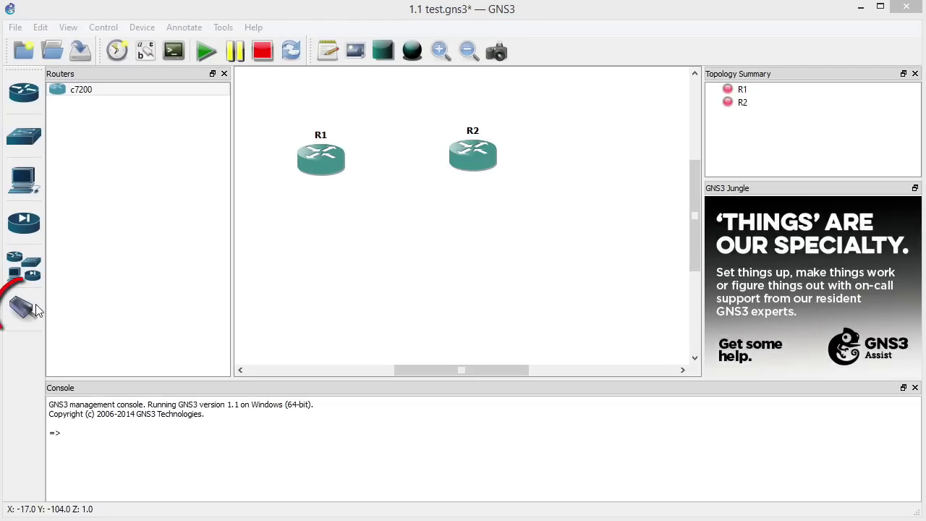
# Link Ethernet1/0 on R1 to Ethernet1/0 on R2 and show the interface labels
pyautogui.click(22, 310)
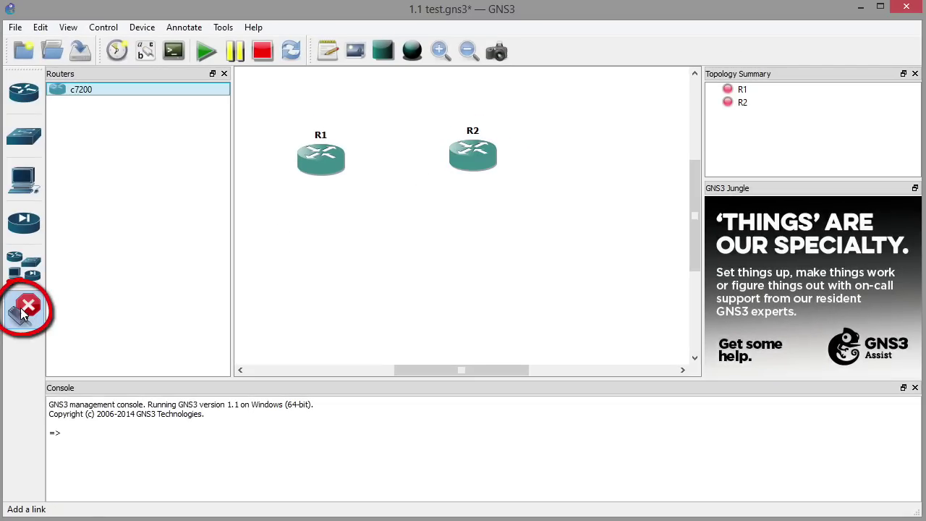
pyautogui.click(335, 177)
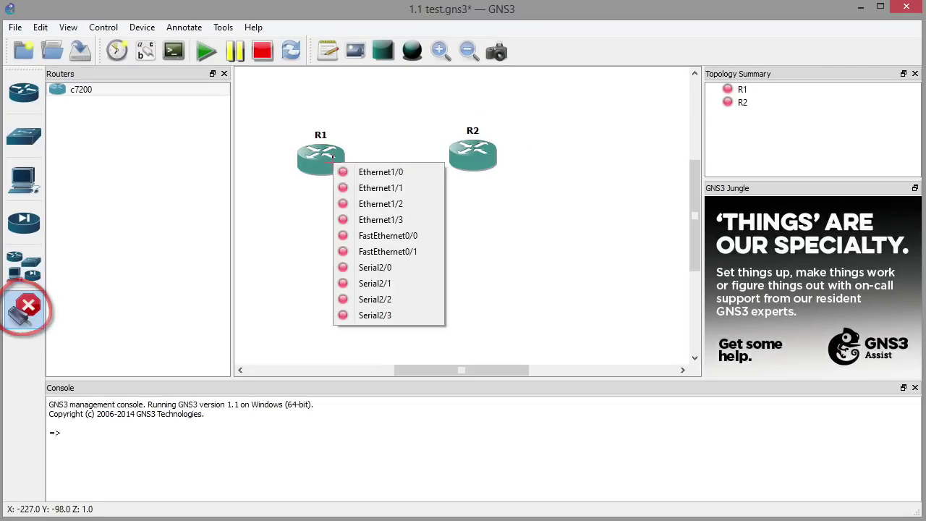
pyautogui.click(386, 181)
pyautogui.click(470, 151)
pyautogui.click(491, 158)
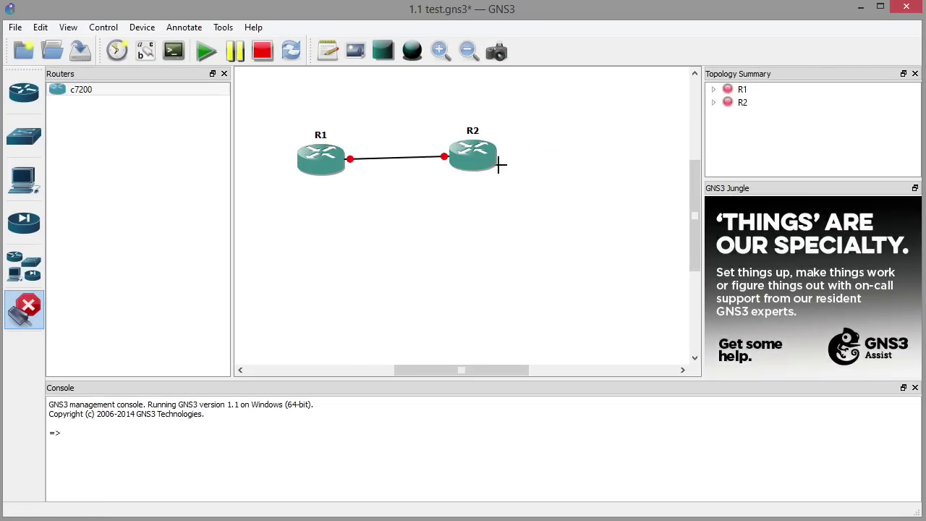
pyautogui.click(28, 310)
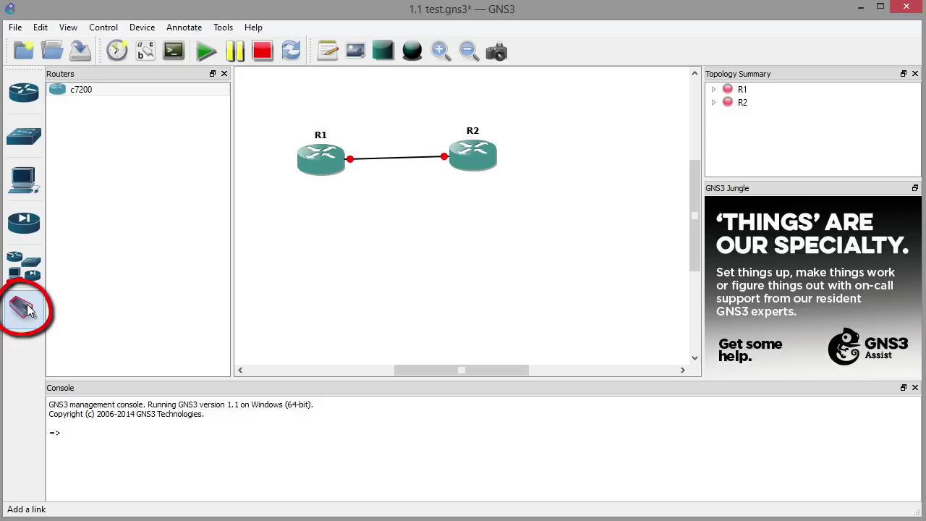
pyautogui.click(147, 56)
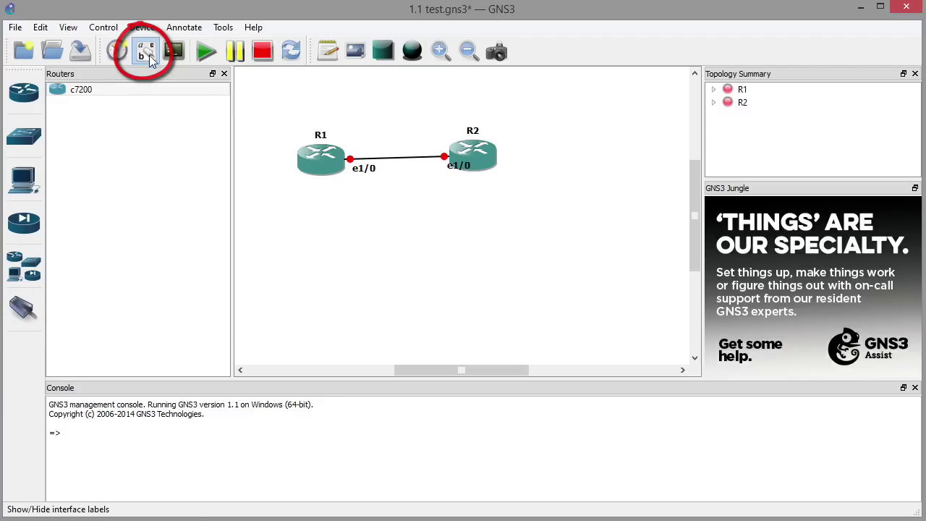
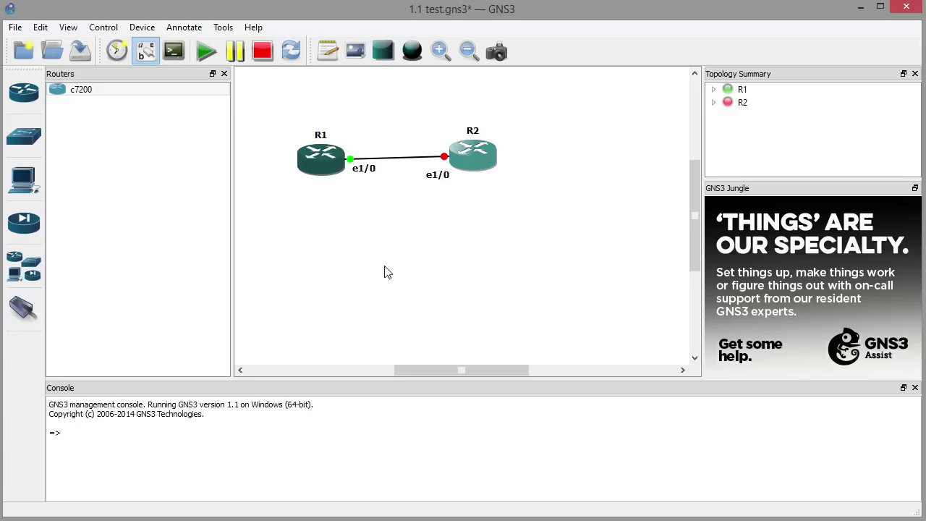
# Compute the Idle-PC values for router R1 and apply the starred value 0x62f19064
pyautogui.rightClick(320, 164)
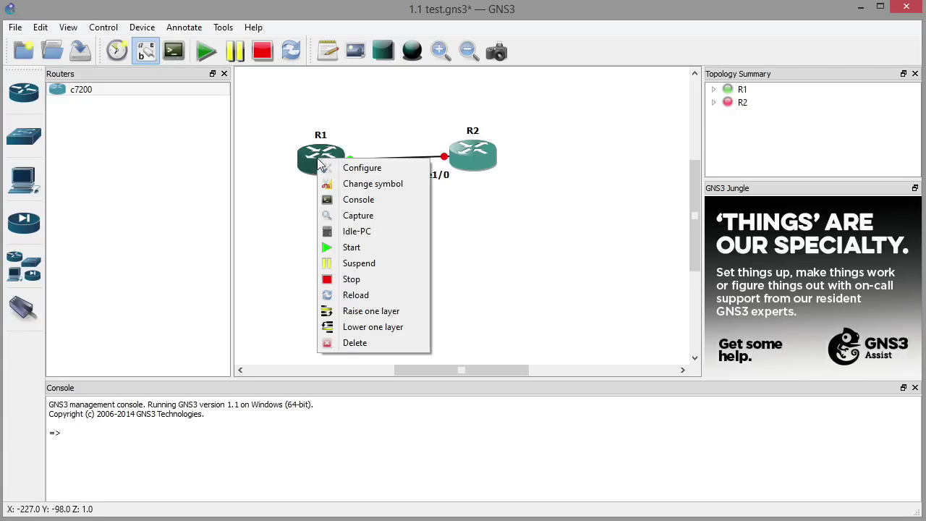
pyautogui.click(358, 231)
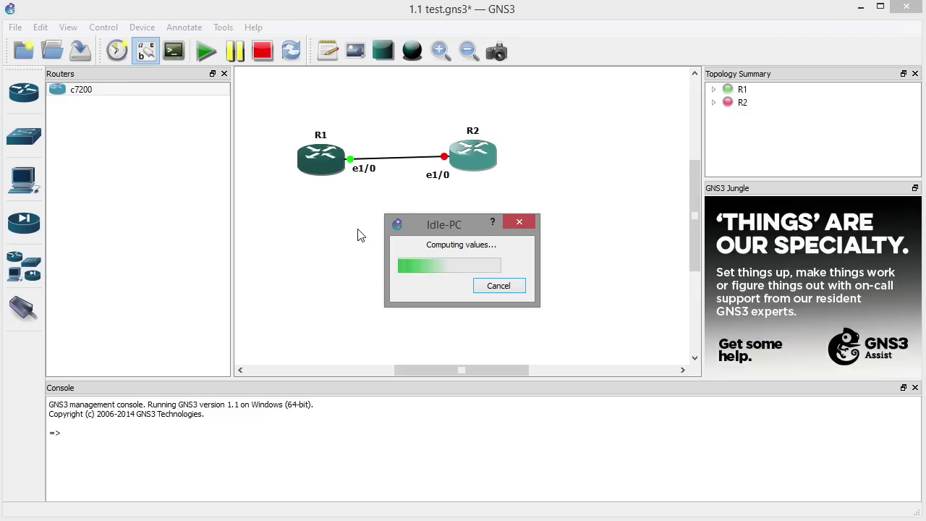
pyautogui.click(570, 267)
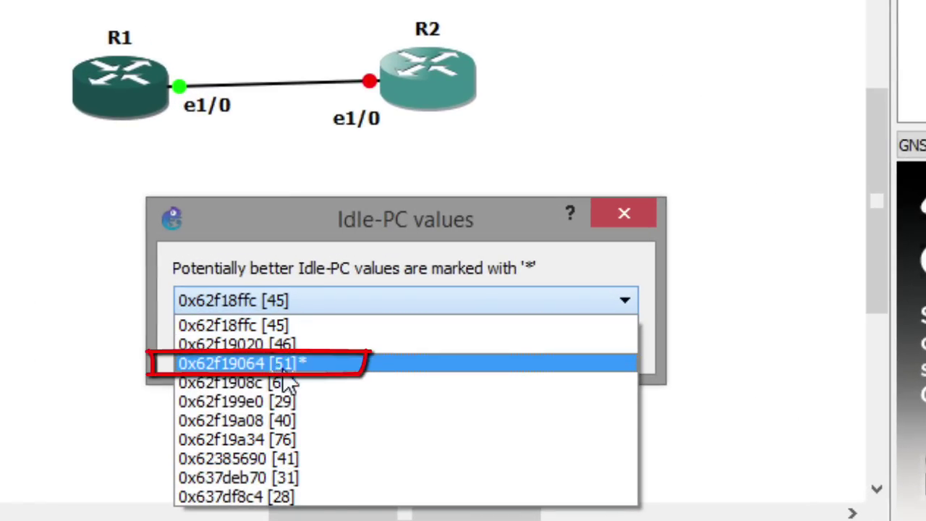
pyautogui.click(267, 365)
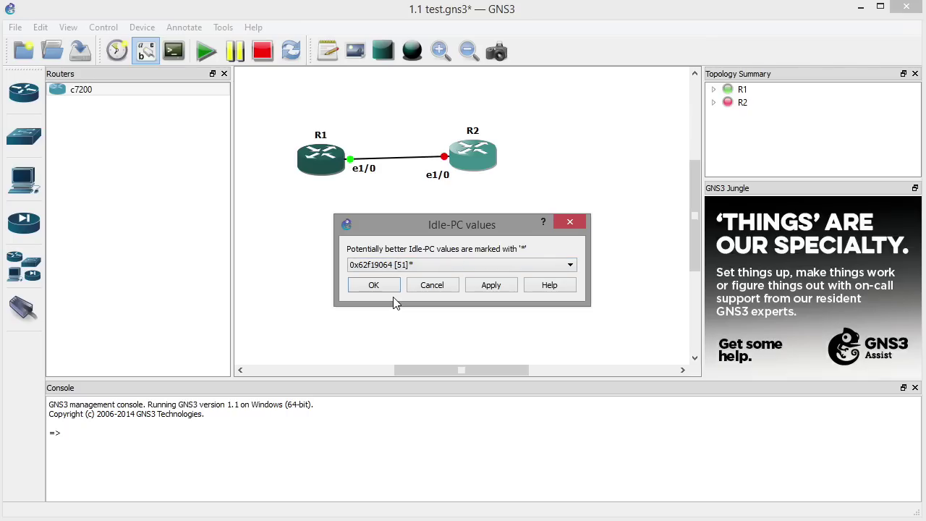
pyautogui.click(374, 285)
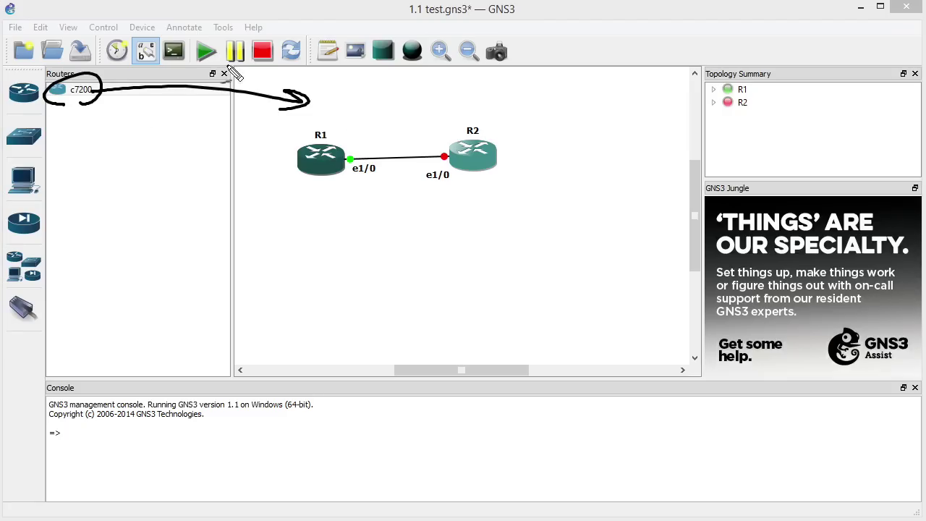
pyautogui.moveTo(72, 143)
pyautogui.mouseDown()
pyautogui.moveTo(73, 112)
pyautogui.moveTo(79, 124)
pyautogui.mouseUp()
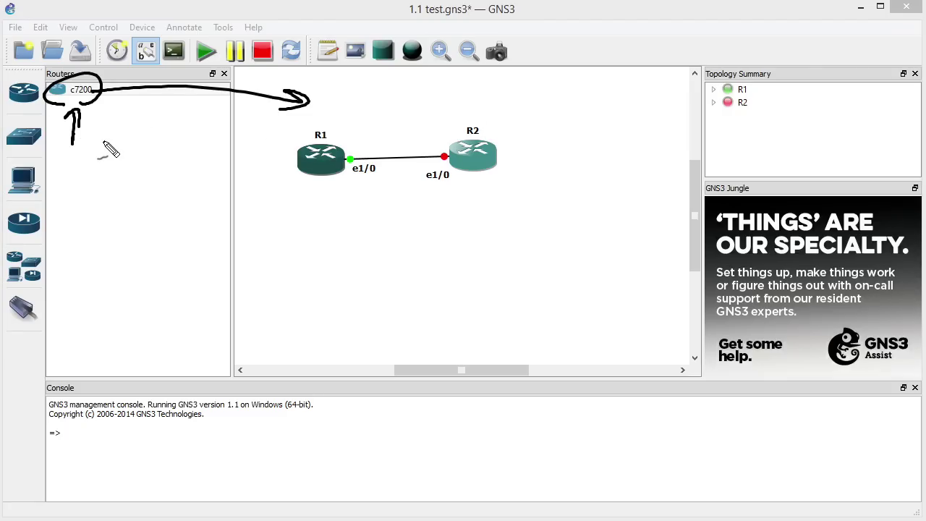
pyautogui.press('Escape')
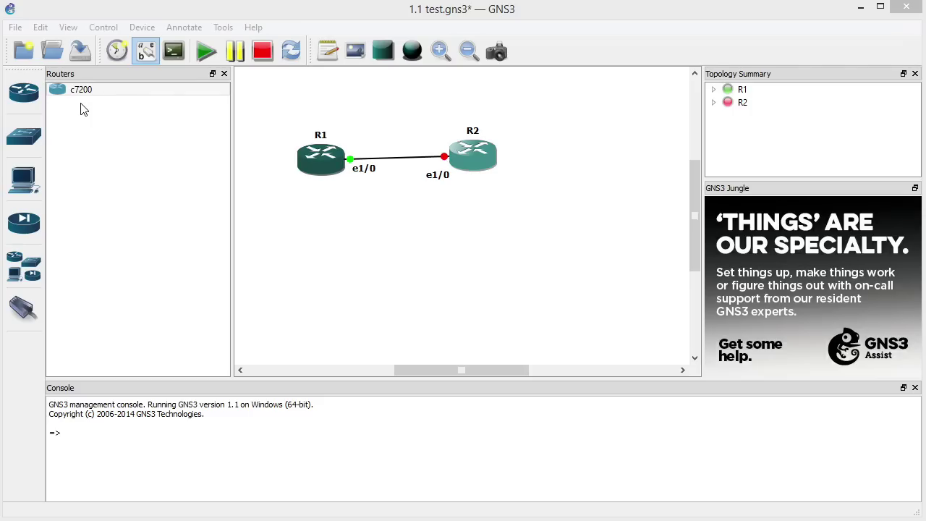
# Open Task Manager and check the CPU usage of the running processes, including dynamips.exe
pyautogui.hotkey('ctrl', 'shift', 'Escape')
pyautogui.moveTo(80, 83); pyautogui.dragTo(831, 83)
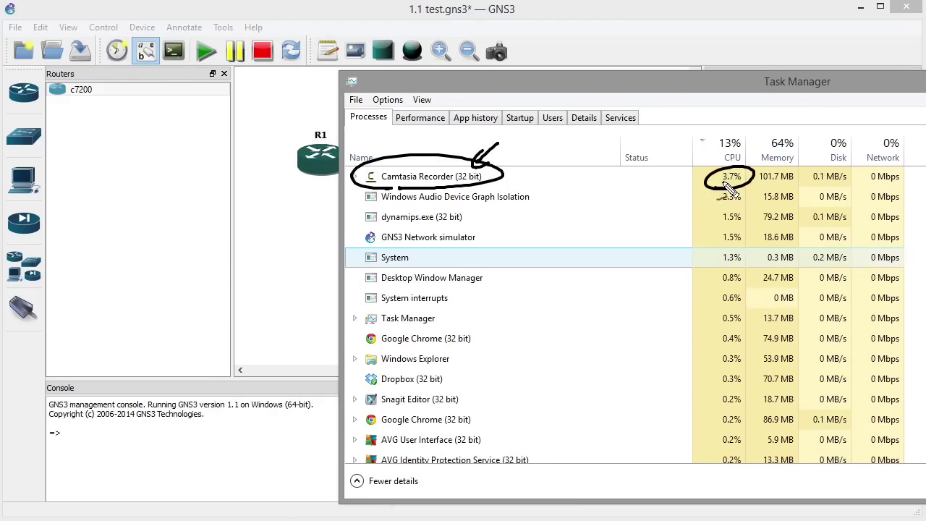
pyautogui.moveTo(666, 175)
pyautogui.mouseDown()
pyautogui.moveTo(732, 189)
pyautogui.moveTo(731, 180)
pyautogui.mouseUp()
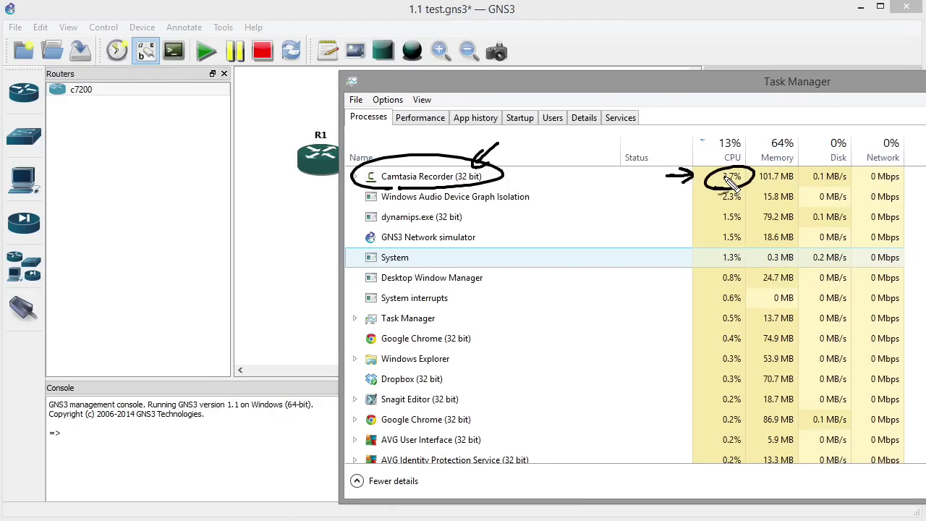
pyautogui.moveTo(405, 241); pyautogui.dragTo(409, 241)
pyautogui.moveTo(660, 224); pyautogui.dragTo(707, 217)
pyautogui.moveTo(685, 212); pyautogui.dragTo(705, 230)
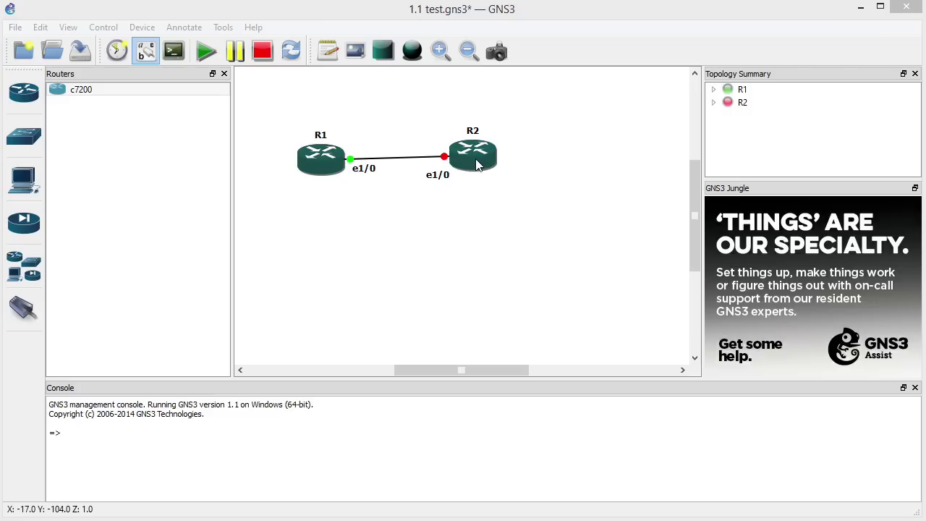
# Start router R2 and open its console session
pyautogui.rightClick(478, 162)
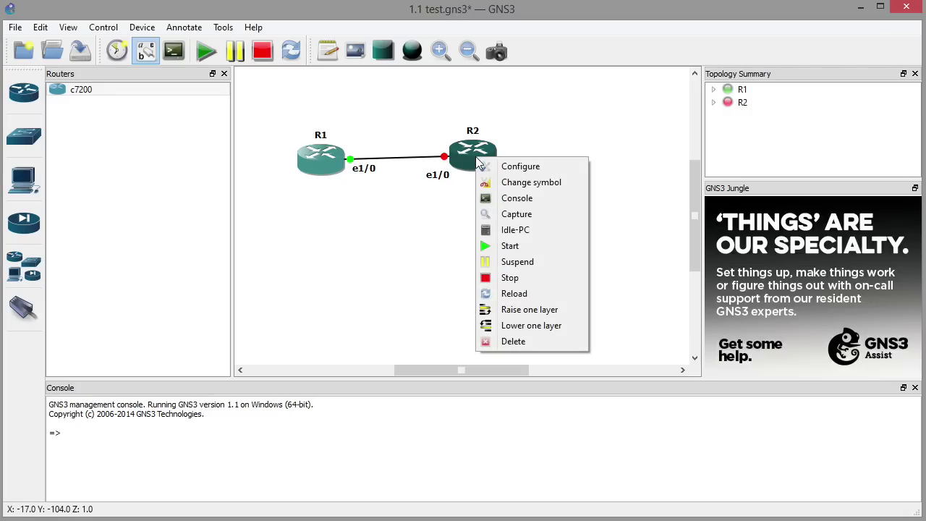
pyautogui.click(513, 247)
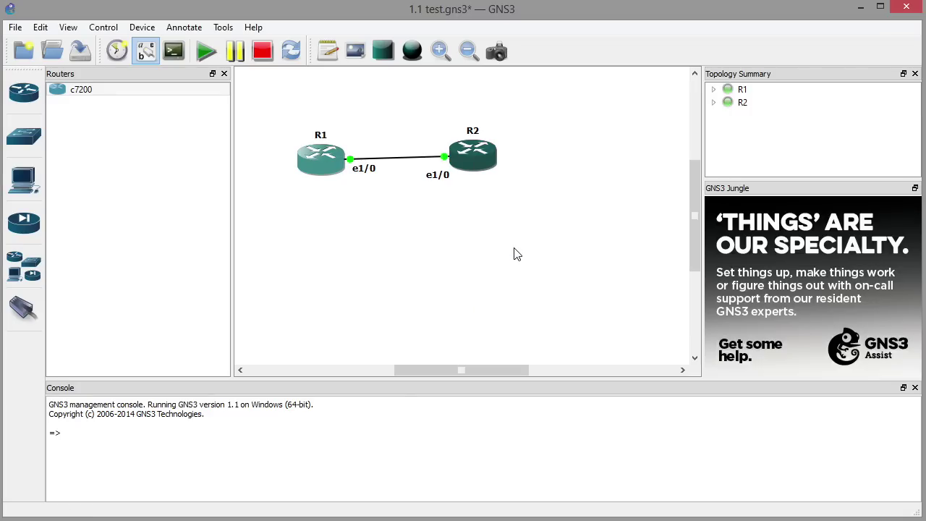
pyautogui.rightClick(480, 157)
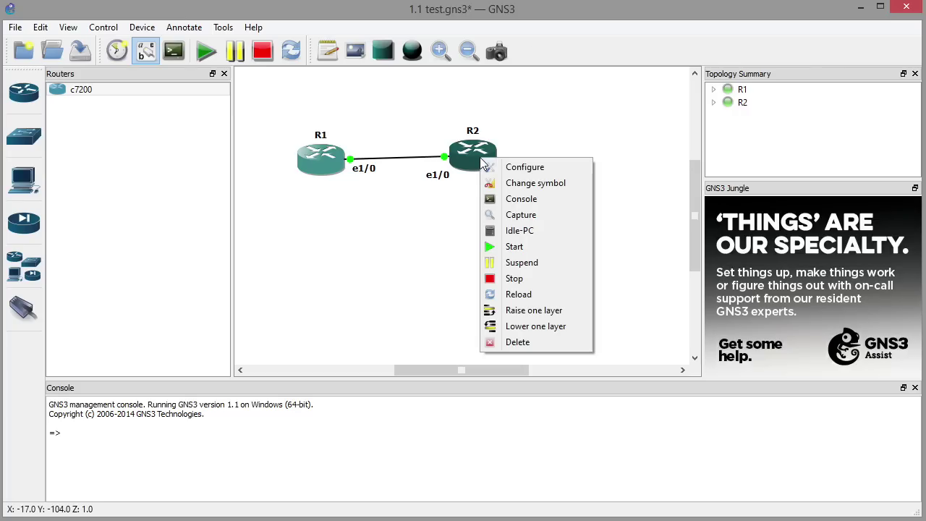
pyautogui.click(533, 199)
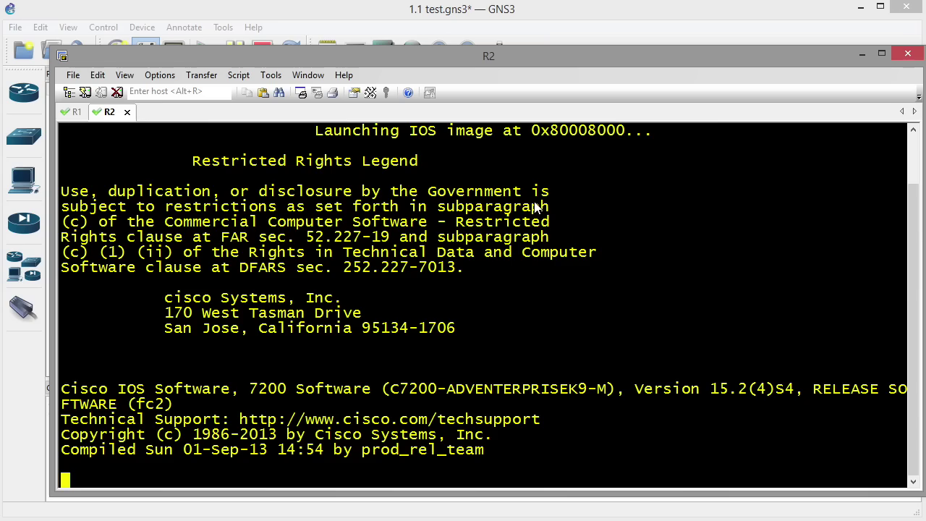
# Look at R1's console session, return to R2's session and bring up its command prompt
pyautogui.click(78, 113)
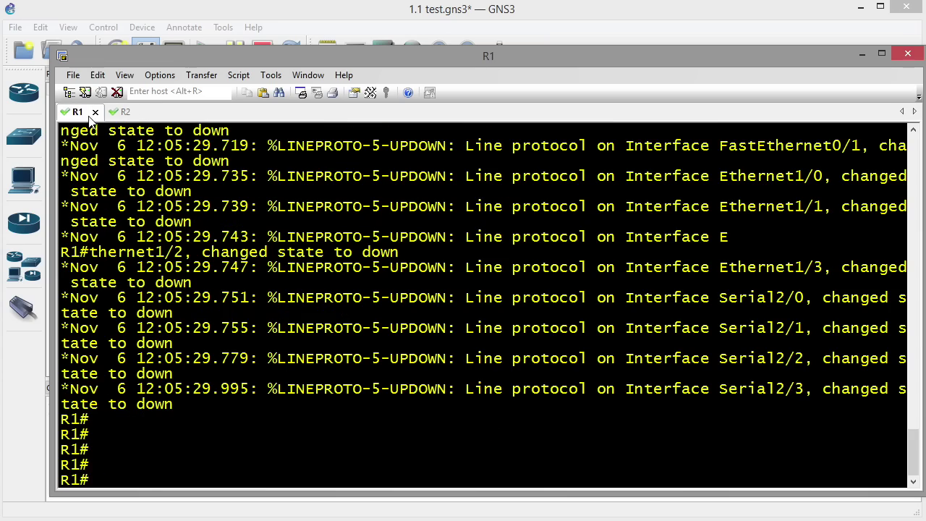
pyautogui.click(119, 113)
pyautogui.press('Return')
pyautogui.press('Return')
pyautogui.press('Return')
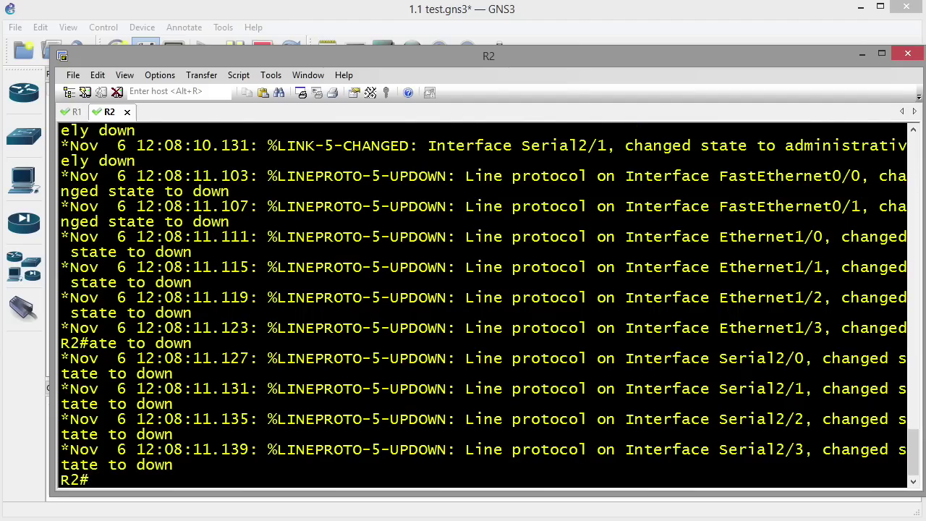
pyautogui.press('Return')
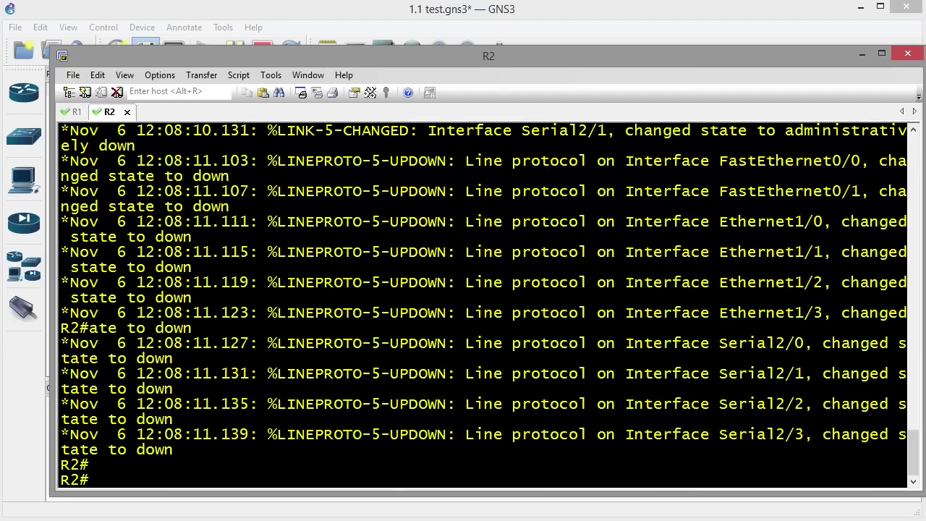
# Display R2's startup configuration with show startup-config, review its lines and minimize the console window
pyautogui.write('show star')
pyautogui.press('Tab')
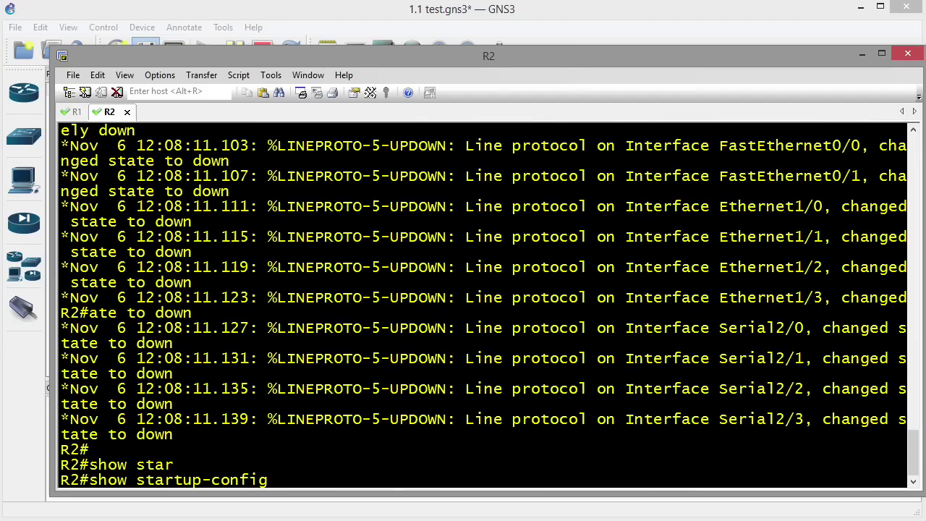
pyautogui.press('Return')
pyautogui.moveTo(61, 160); pyautogui.dragTo(282, 483)
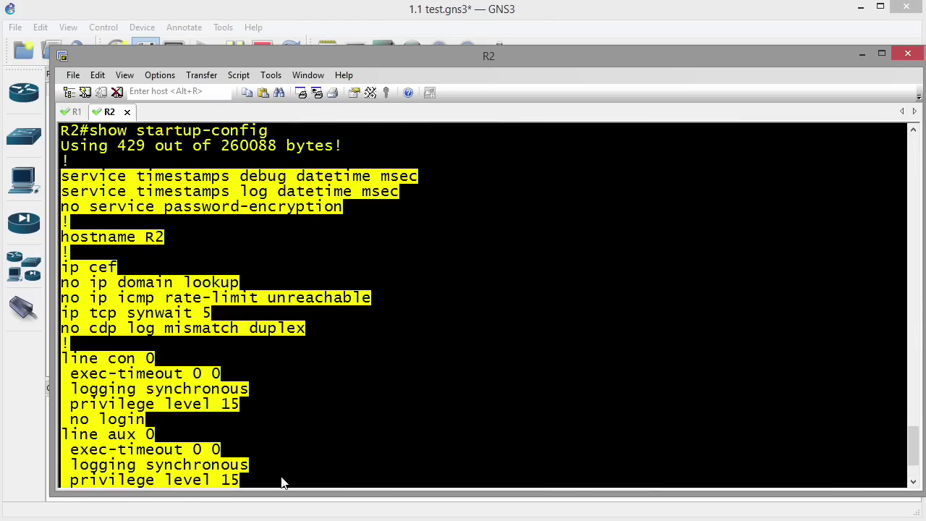
pyautogui.click(861, 56)
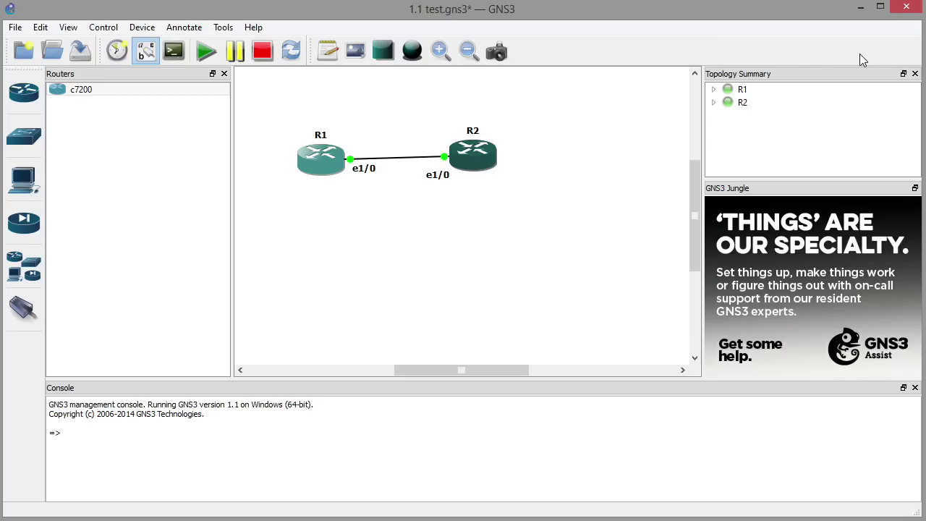
# Open the Dynamips IOS routers preferences and review the c7200 template's Idle-PC and startup-config entries
pyautogui.click(41, 27)
pyautogui.click(73, 83)
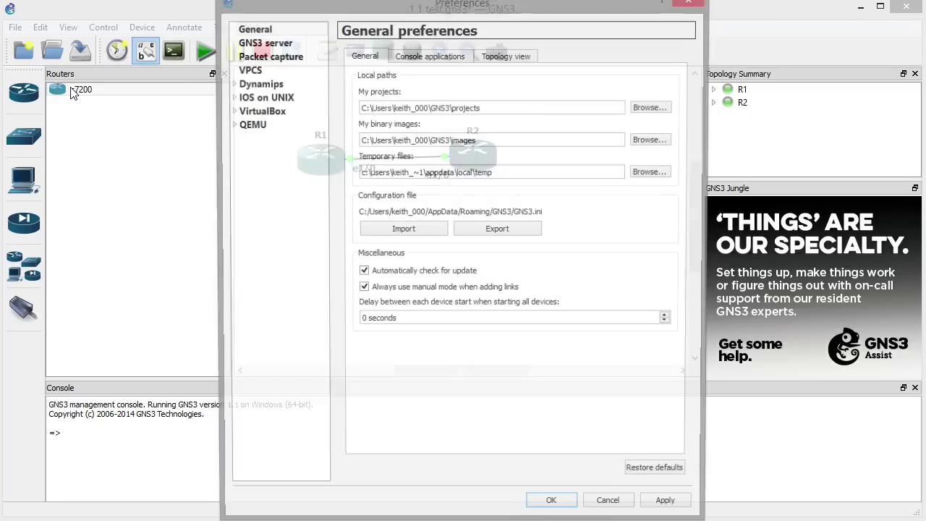
pyautogui.click(231, 84)
pyautogui.click(262, 99)
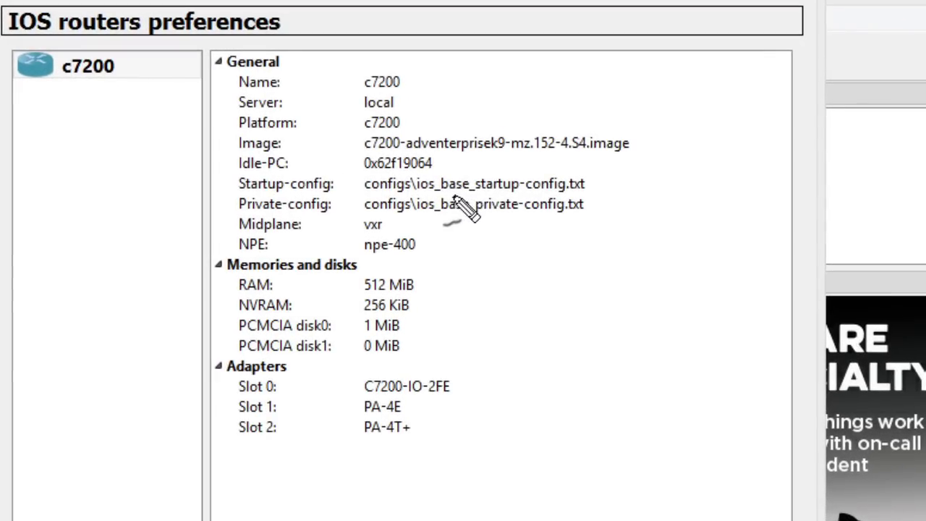
pyautogui.moveTo(606, 134); pyautogui.dragTo(666, 134)
pyautogui.moveTo(547, 197)
pyautogui.mouseDown()
pyautogui.moveTo(615, 179)
pyautogui.moveTo(431, 192)
pyautogui.moveTo(439, 208)
pyautogui.mouseUp()
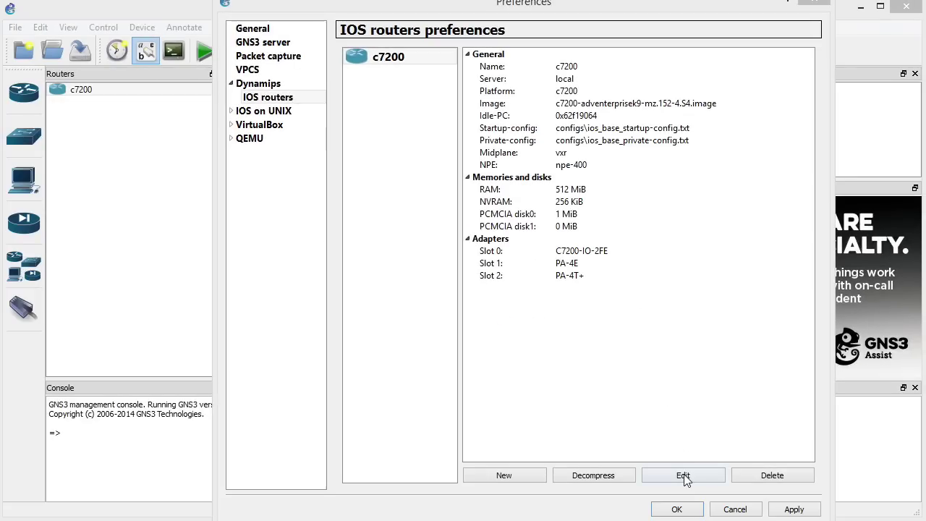
# Edit the c7200 template so its startup-config uses ios_base_startup-config-kb.txt from the Image for GNS3 1.1 folder, and apply the preferences
pyautogui.click(682, 474)
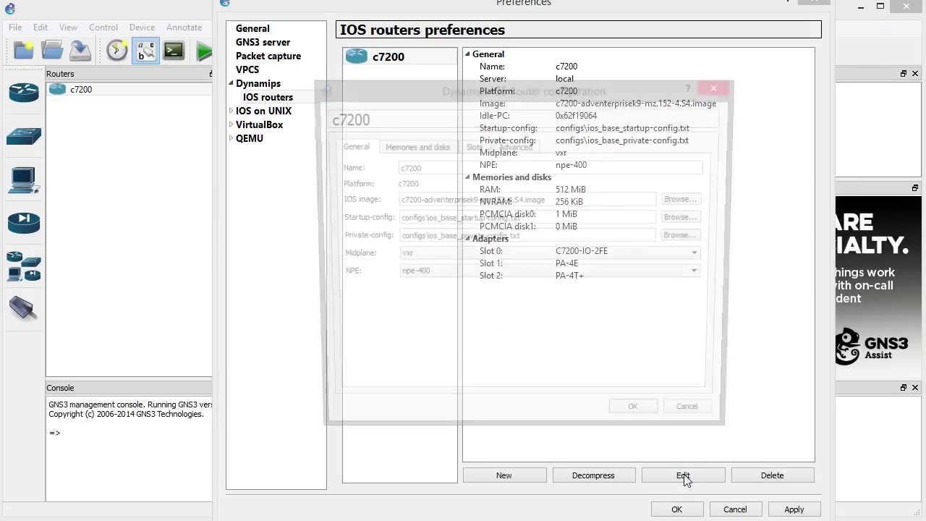
pyautogui.moveTo(383, 207)
pyautogui.mouseDown()
pyautogui.moveTo(352, 206)
pyautogui.moveTo(350, 233)
pyautogui.mouseUp()
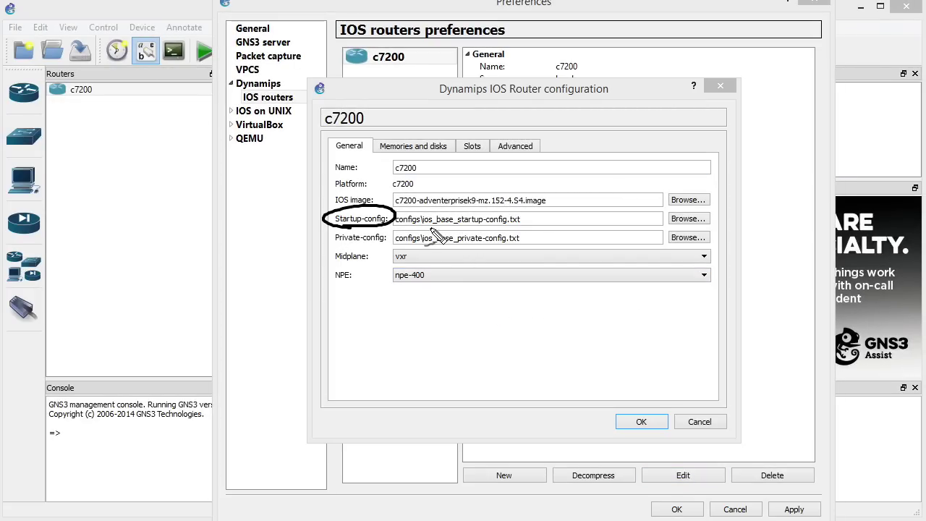
pyautogui.moveTo(429, 226); pyautogui.dragTo(519, 225)
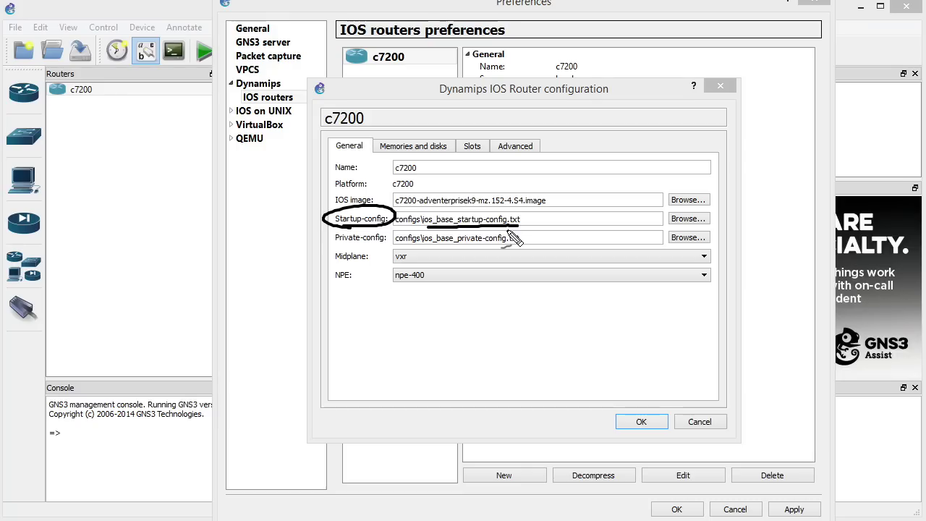
pyautogui.press('Escape')
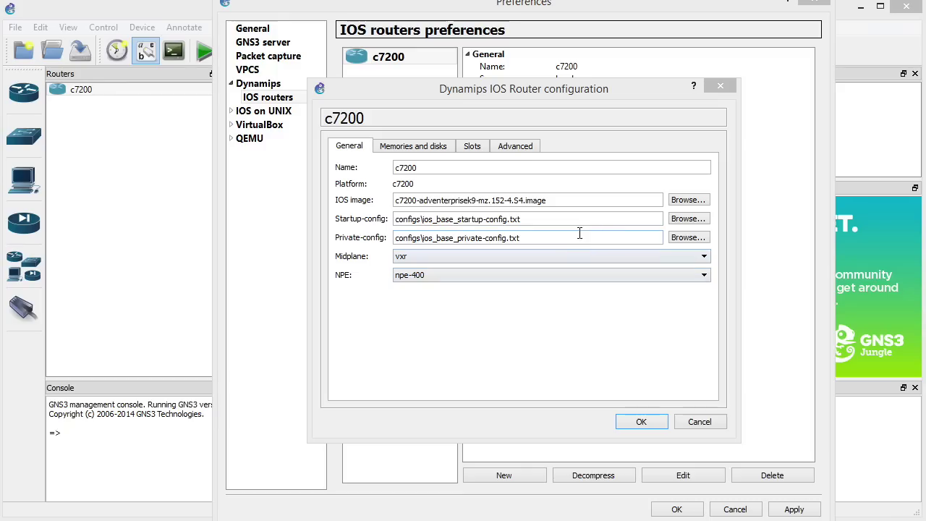
pyautogui.click(680, 219)
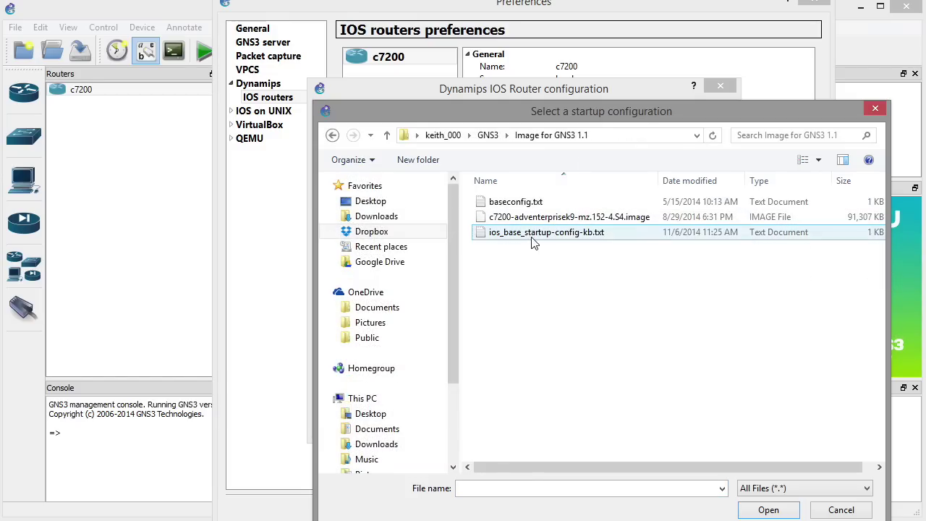
pyautogui.click(583, 240)
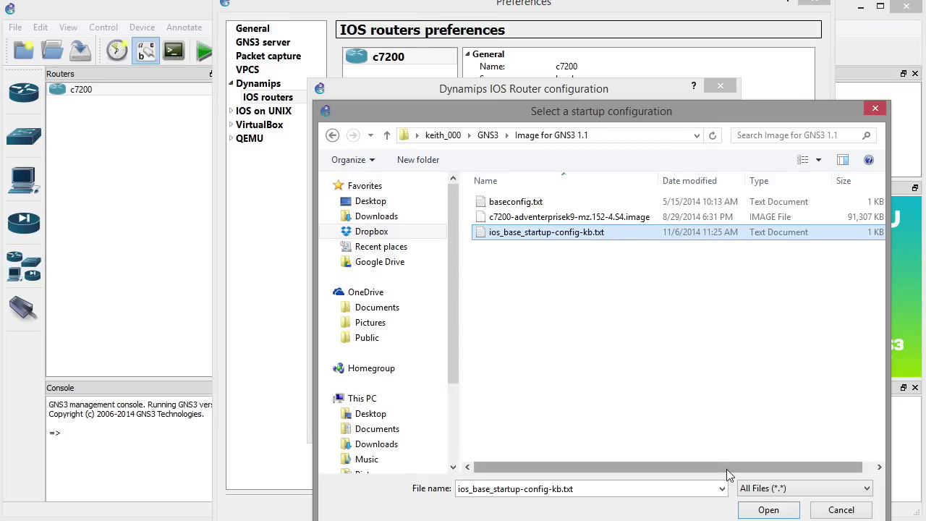
pyautogui.click(768, 509)
pyautogui.click(641, 422)
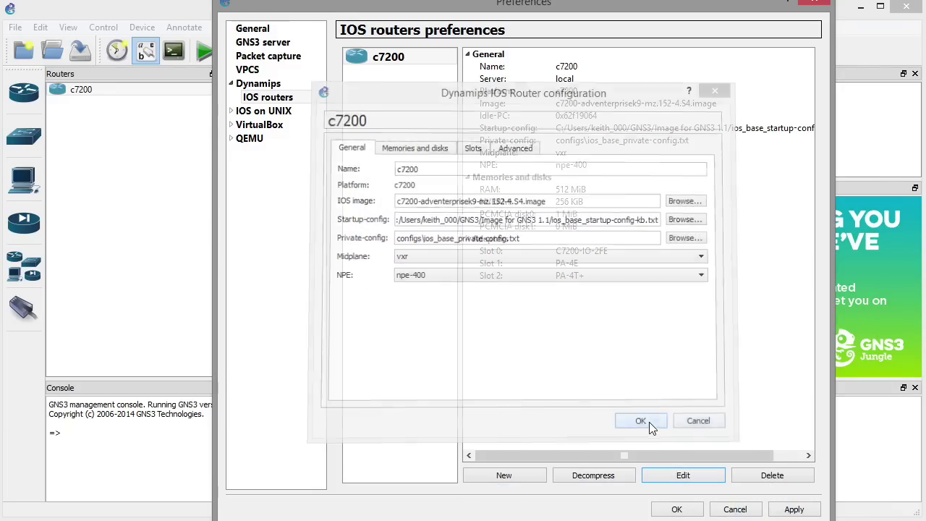
pyautogui.click(677, 510)
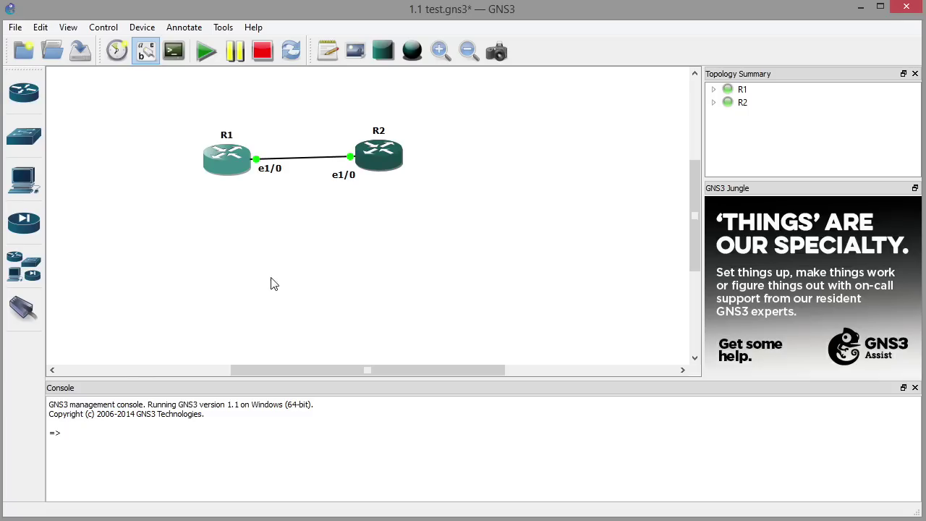
# Add a third c7200 router to the workspace below the R1–R2 link and start it
pyautogui.click(42, 100)
pyautogui.moveTo(55, 101); pyautogui.dragTo(439, 246)
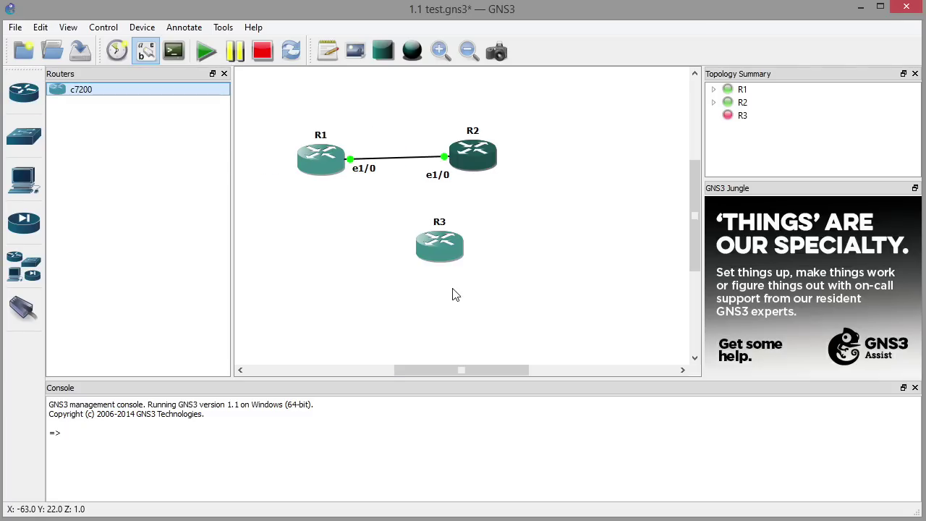
pyautogui.rightClick(444, 254)
pyautogui.click(479, 338)
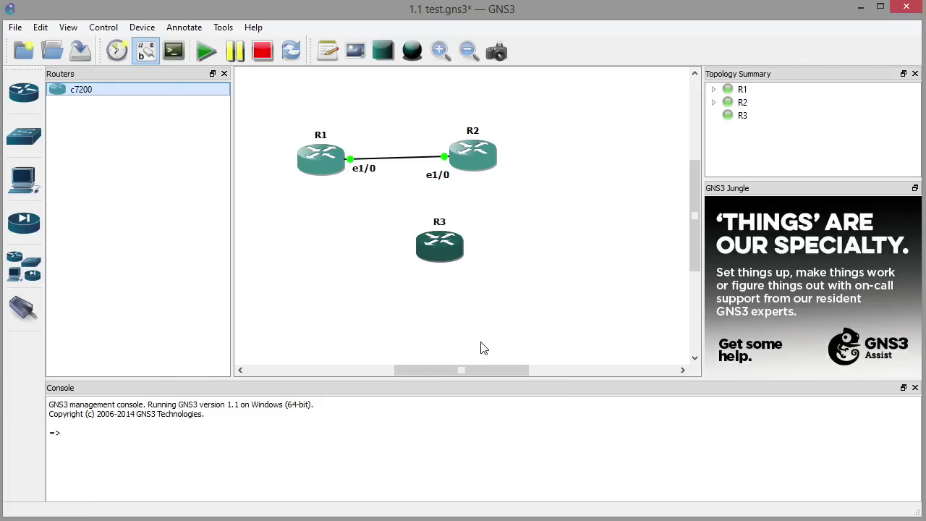
# Open R3's console session and test the c alias by entering configuration mode and leaving it with end
pyautogui.rightClick(452, 249)
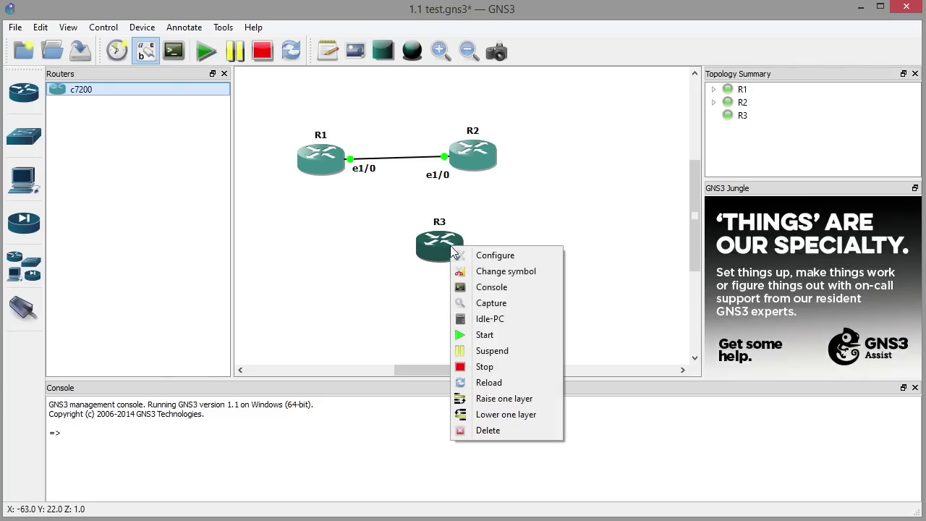
pyautogui.click(484, 287)
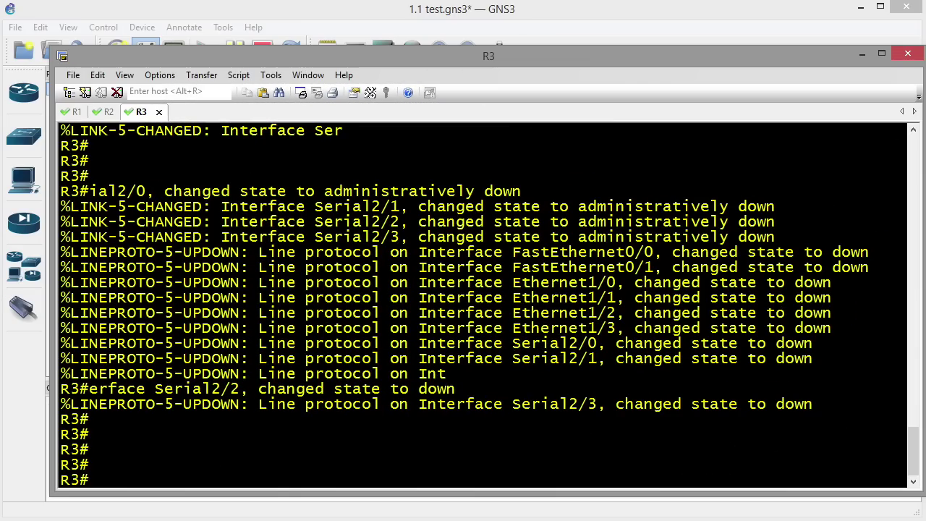
pyautogui.write('c')
pyautogui.press('Return')
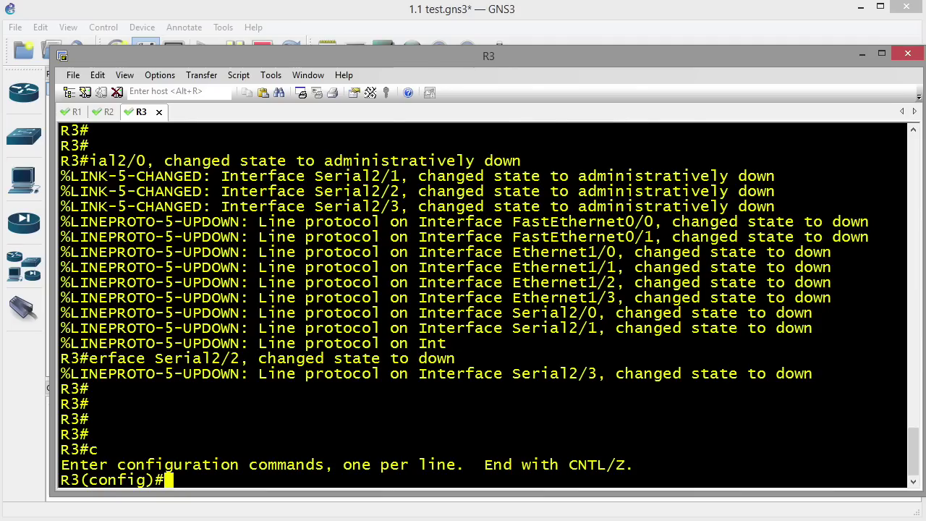
pyautogui.write('end')
pyautogui.press('Return')
pyautogui.press('Return')
pyautogui.press('Return')
pyautogui.press('Return')
# Display R3's startup configuration with show startup-config, examine the alias exec line and quit the listing
pyautogui.write('show st')
pyautogui.press('Tab')
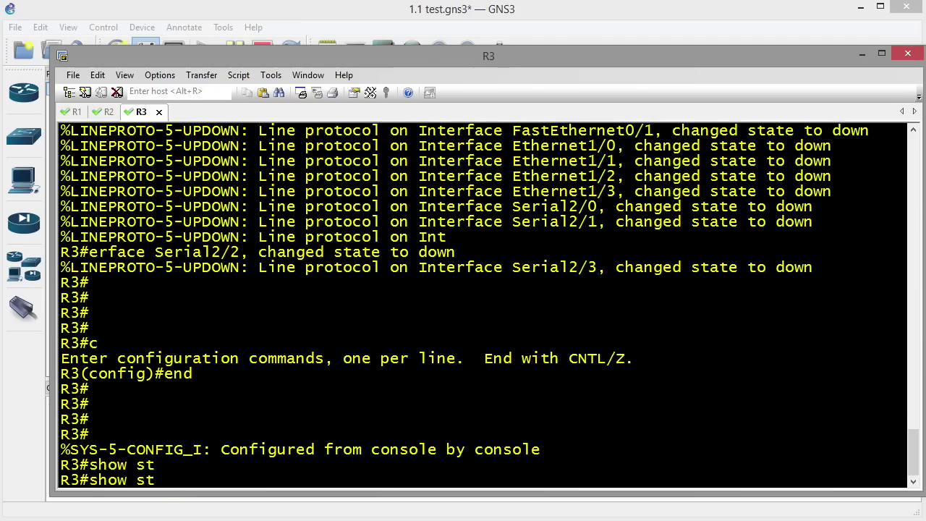
pyautogui.write('ar')
pyautogui.press('Tab')
pyautogui.press('Return')
pyautogui.moveTo(274, 329); pyautogui.dragTo(62, 330)
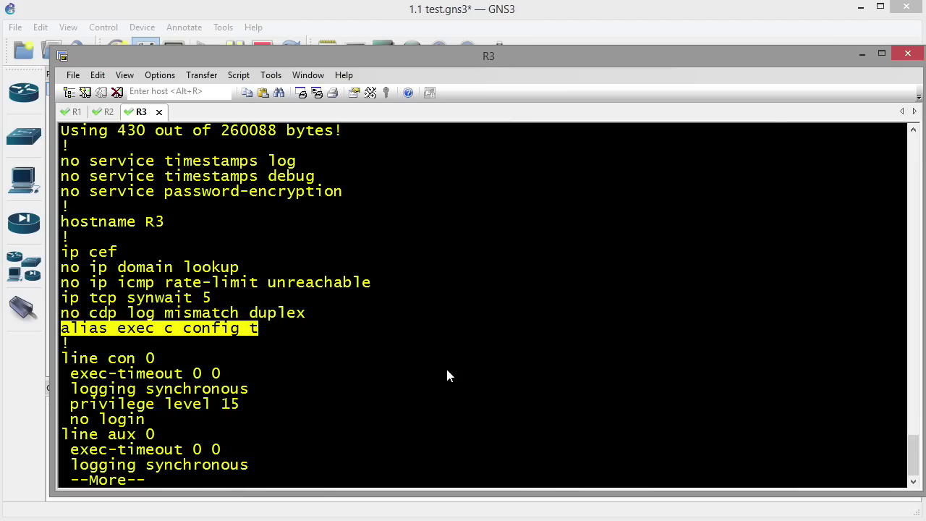
pyautogui.write('q')
# Save R3's configuration with wr, confirming the NVRAM overwrite, and run wr a second time
pyautogui.write('wr')
pyautogui.press('Return')
pyautogui.press('Return')
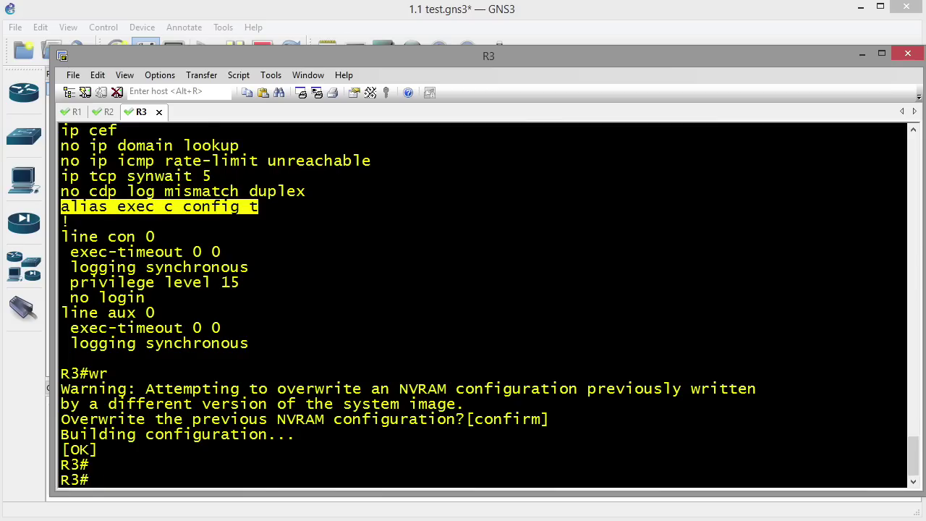
pyautogui.write('wr')
pyautogui.press('Return')
pyautogui.moveTo(97, 450); pyautogui.dragTo(87, 432)
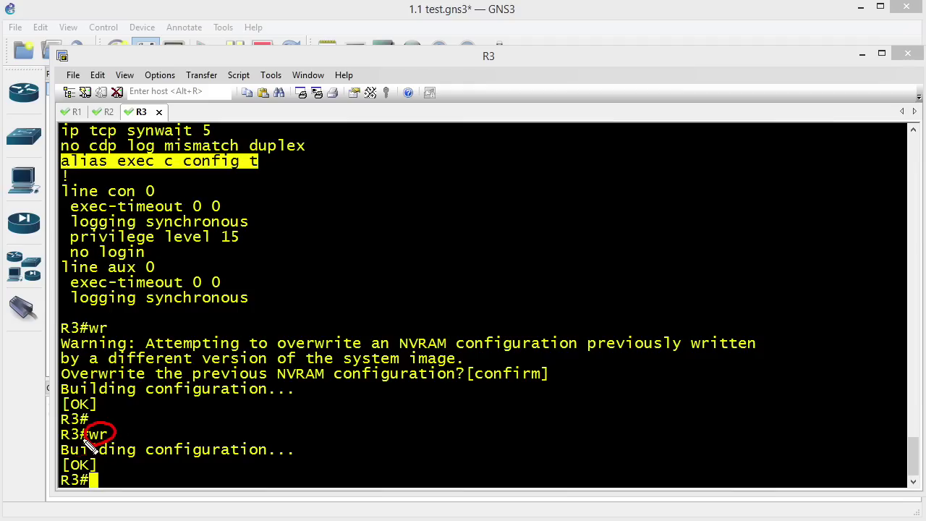
pyautogui.moveTo(572, 391)
pyautogui.mouseDown()
pyautogui.moveTo(439, 297)
pyautogui.moveTo(485, 380)
pyautogui.moveTo(550, 373)
pyautogui.mouseUp()
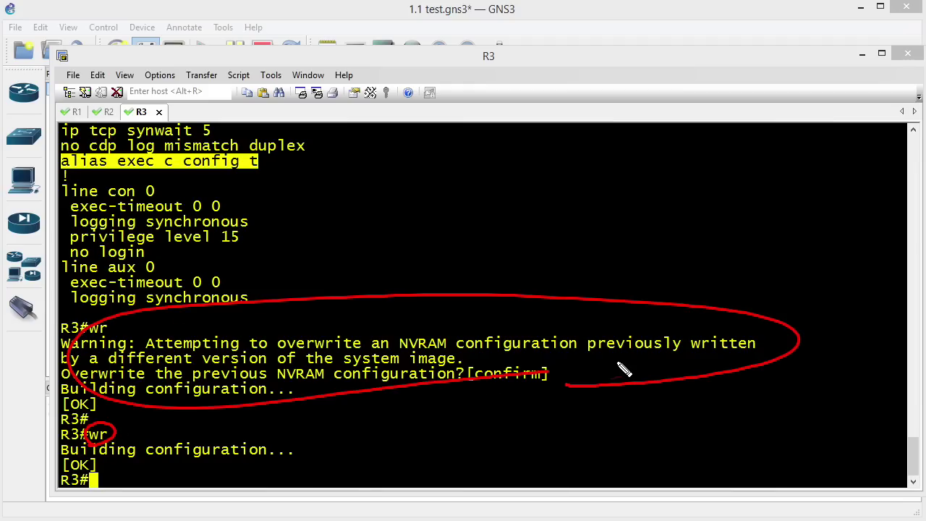
pyautogui.moveTo(742, 262); pyautogui.dragTo(720, 323)
pyautogui.moveTo(716, 311); pyautogui.dragTo(736, 324)
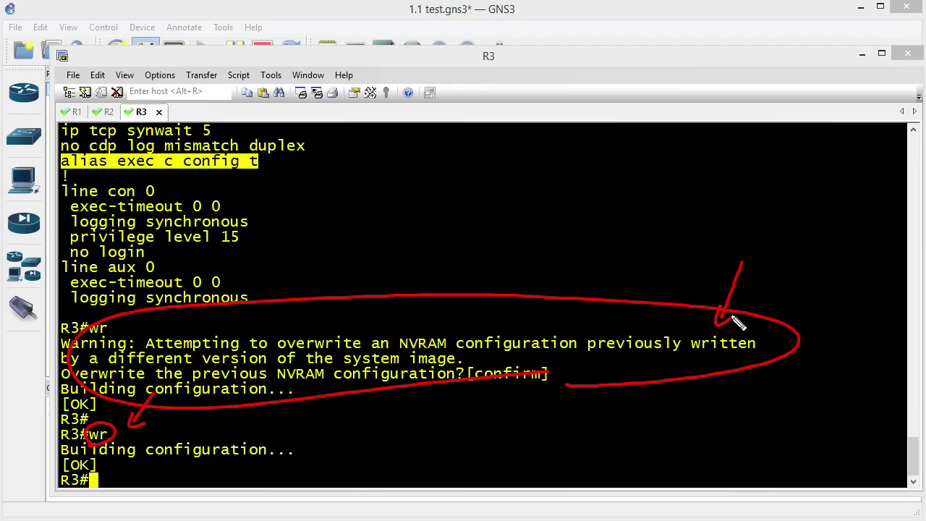
pyautogui.moveTo(782, 282); pyautogui.dragTo(760, 321)
pyautogui.moveTo(758, 317); pyautogui.dragTo(775, 325)
pyautogui.moveTo(645, 266)
pyautogui.mouseDown()
pyautogui.moveTo(634, 318)
pyautogui.moveTo(647, 317)
pyautogui.mouseUp()
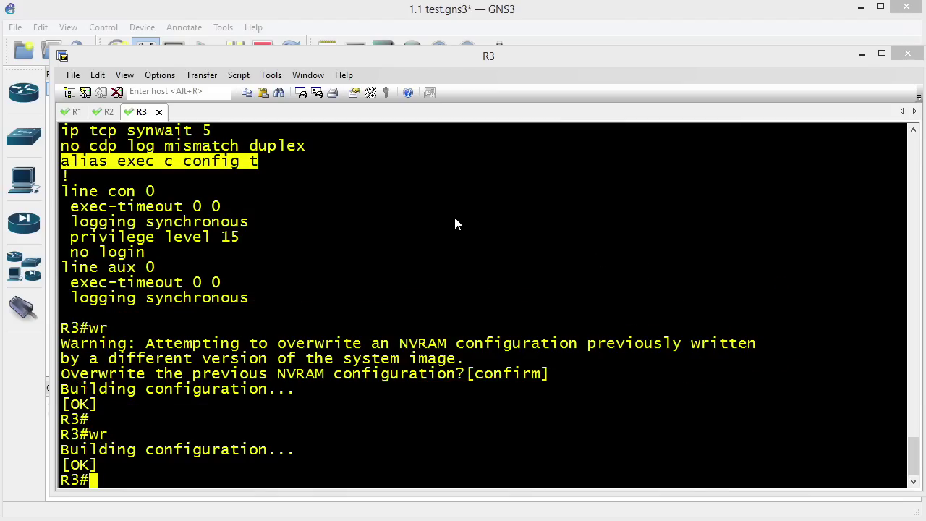
# Return to the GNS3 topology window and save the project
pyautogui.click(327, 11)
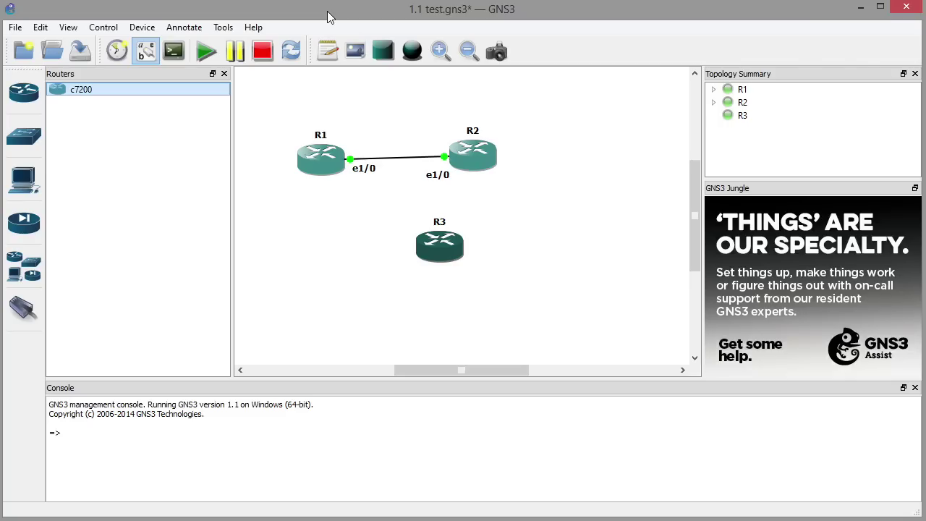
pyautogui.click(94, 58)
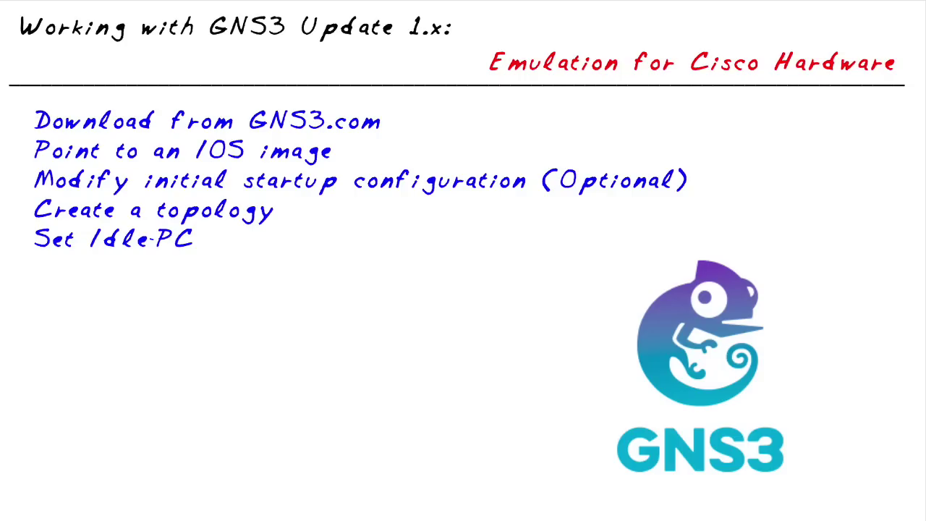
pyautogui.moveTo(369, 55)
pyautogui.mouseDown()
pyautogui.moveTo(411, 64)
pyautogui.moveTo(374, 76)
pyautogui.mouseUp()
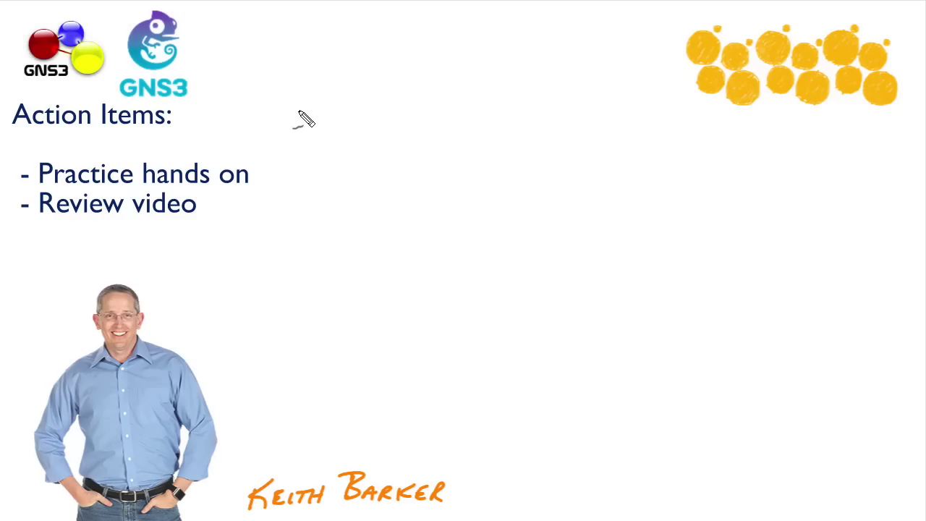
pyautogui.moveTo(299, 109); pyautogui.dragTo(273, 161)
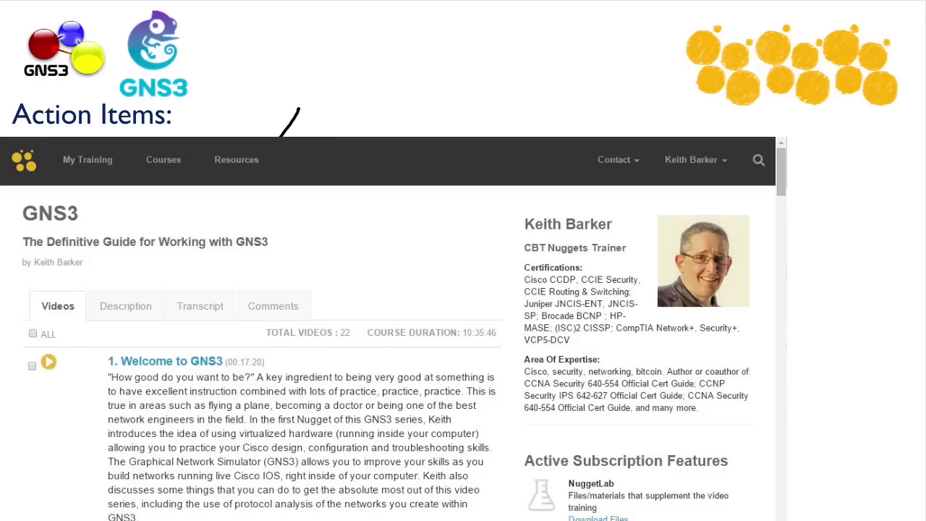
pyautogui.moveTo(505, 238); pyautogui.dragTo(505, 281)
pyautogui.moveTo(464, 259)
pyautogui.mouseDown()
pyautogui.moveTo(542, 217)
pyautogui.moveTo(559, 269)
pyautogui.moveTo(648, 212)
pyautogui.moveTo(669, 239)
pyautogui.moveTo(696, 187)
pyautogui.moveTo(705, 232)
pyautogui.mouseUp()
pyautogui.click(712, 239)
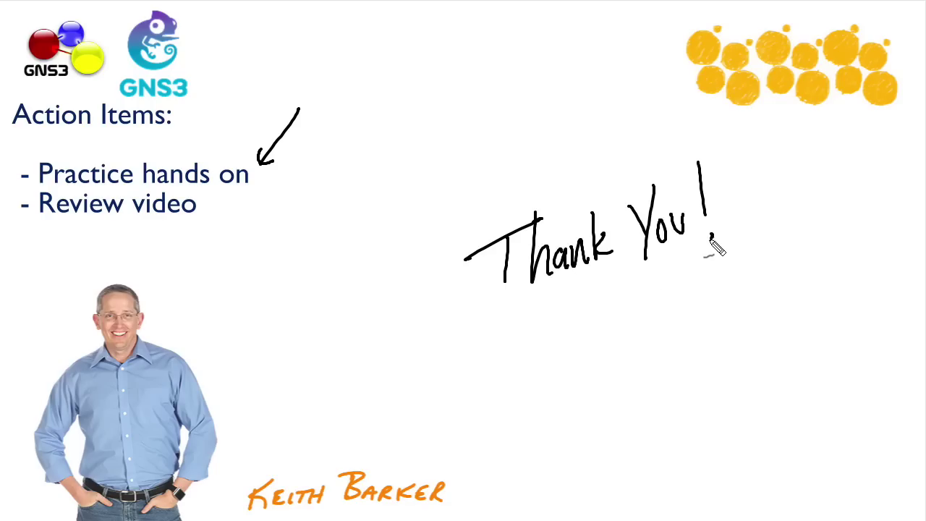
pyautogui.moveTo(588, 311); pyautogui.dragTo(635, 394)
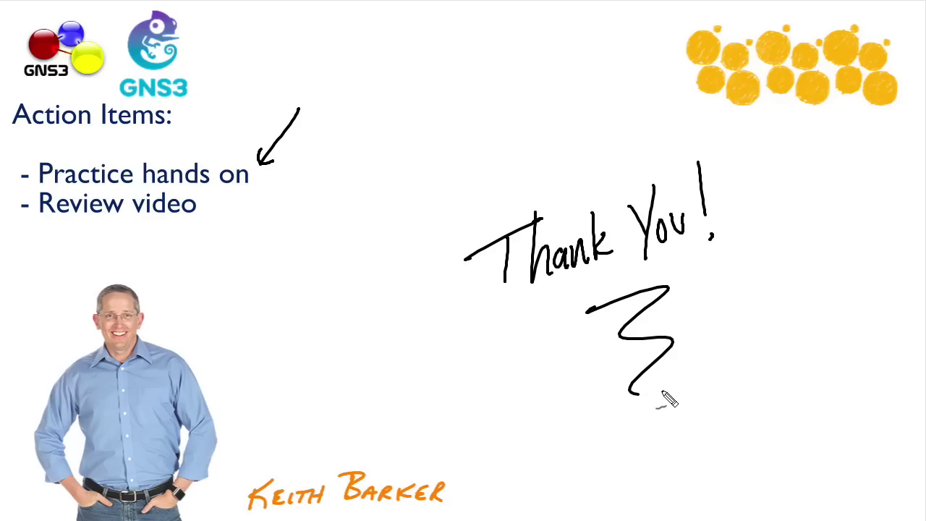